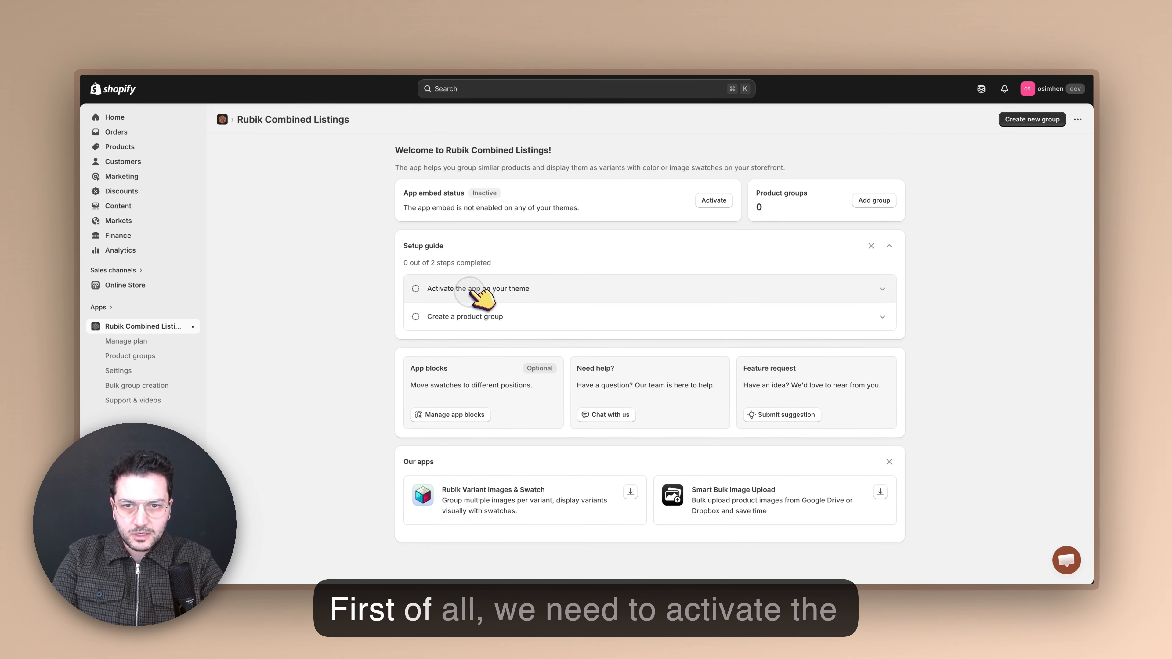
Activate the app embed on the Horizon main theme and return to the app's home page.
left_click(575, 324)
left_click(441, 331)
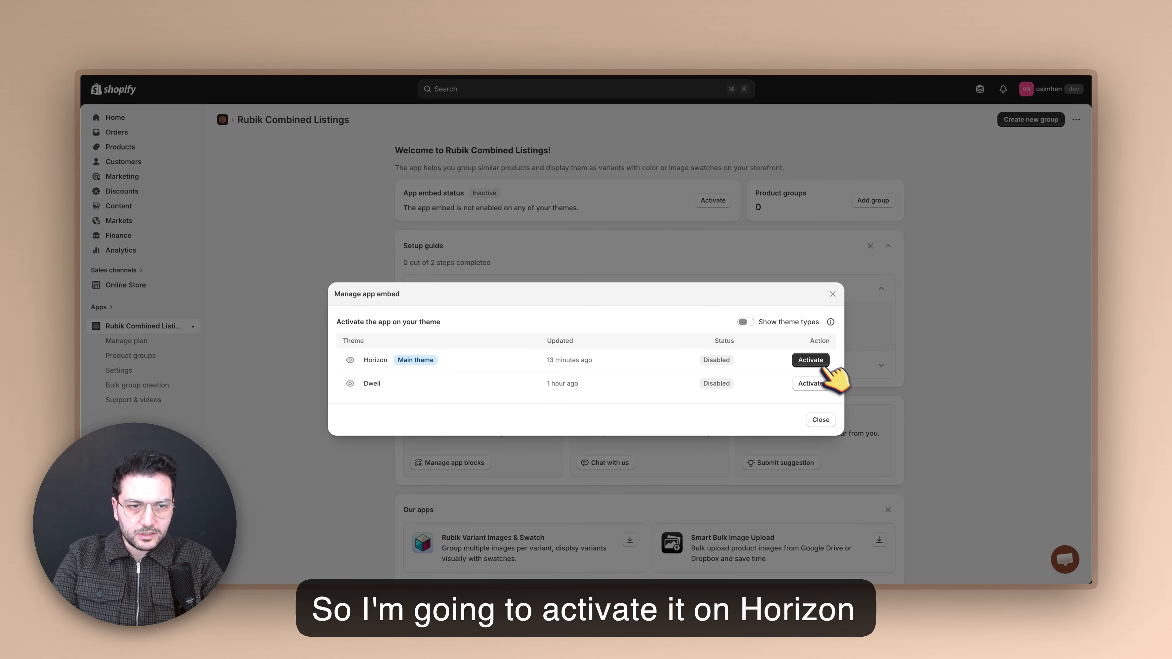
left_click(840, 359)
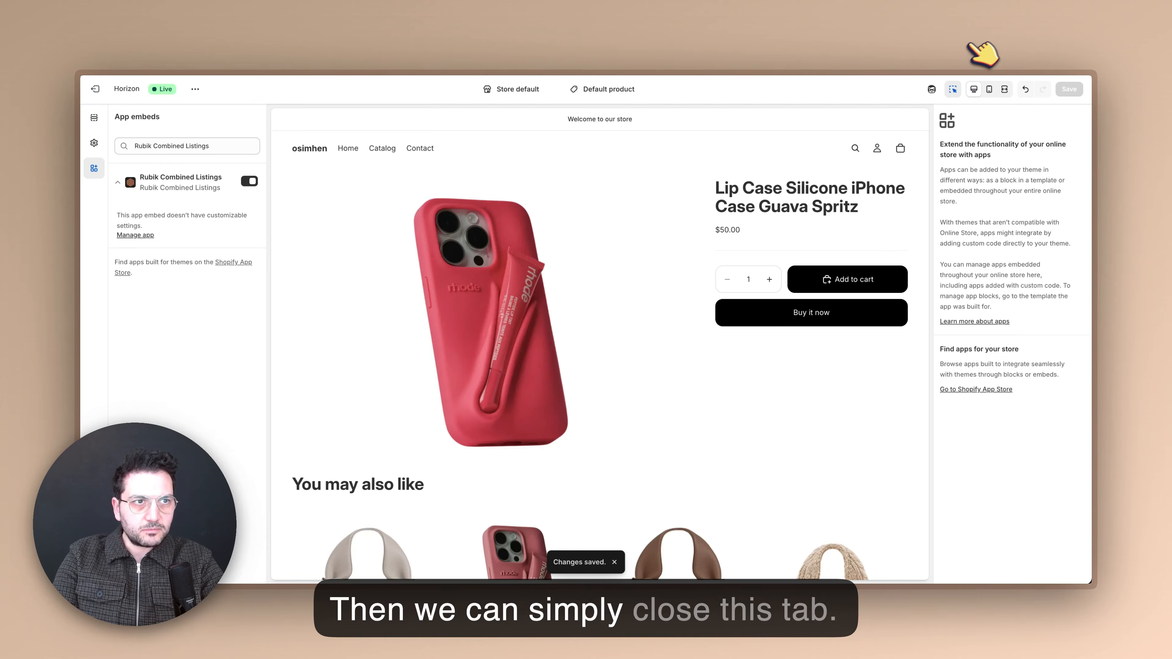
mouse_move(980, 42)
left_click(1035, 46)
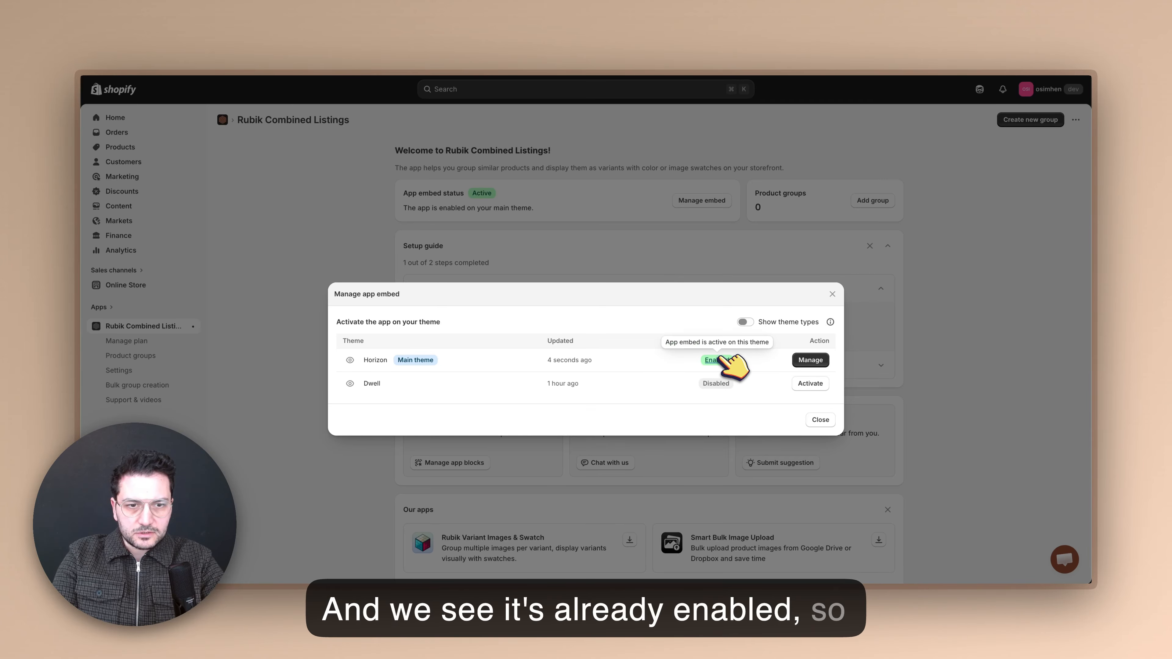
left_click(820, 420)
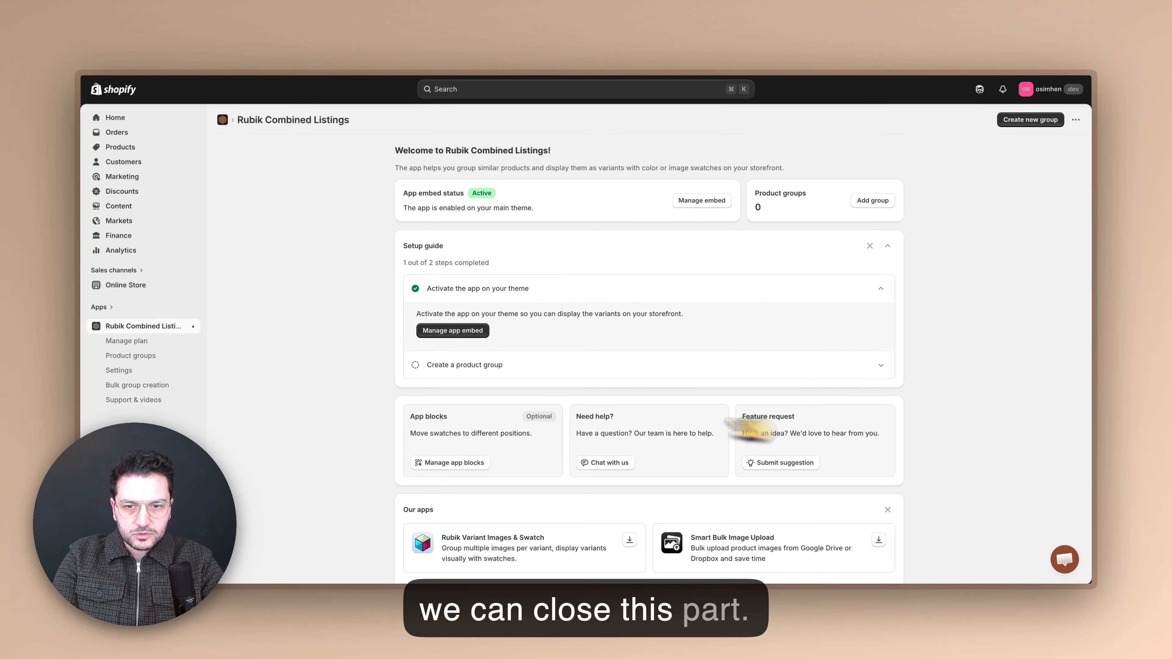
Start a new product group from the setup guide and give it the internal name Handbags.
left_click(487, 368)
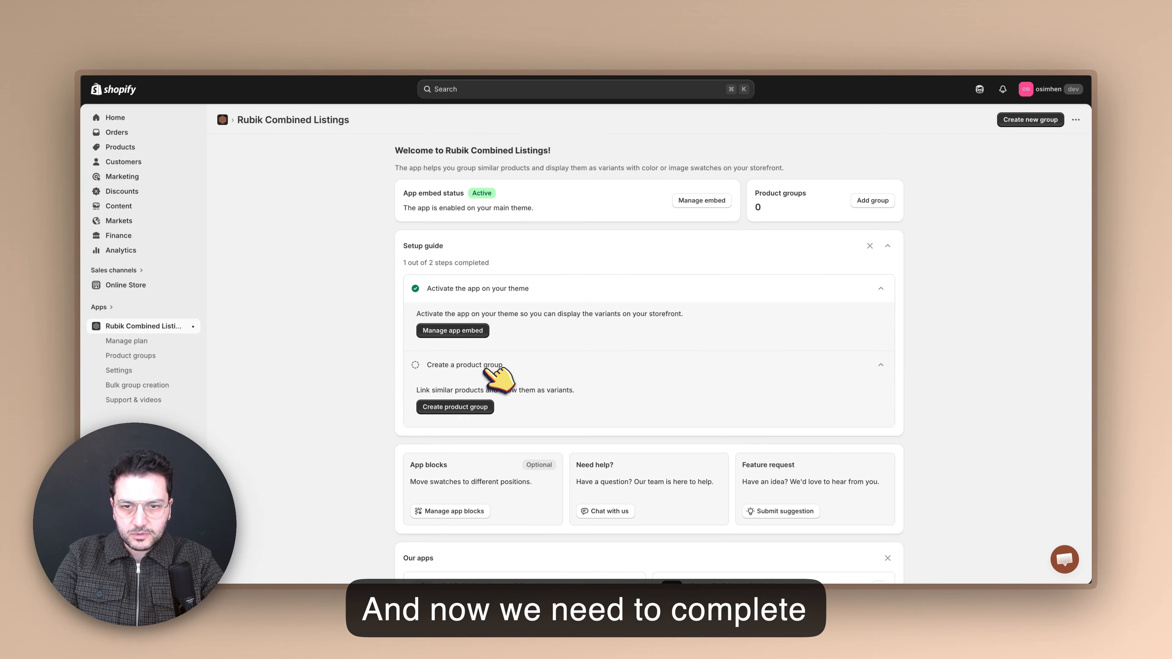
left_click(462, 408)
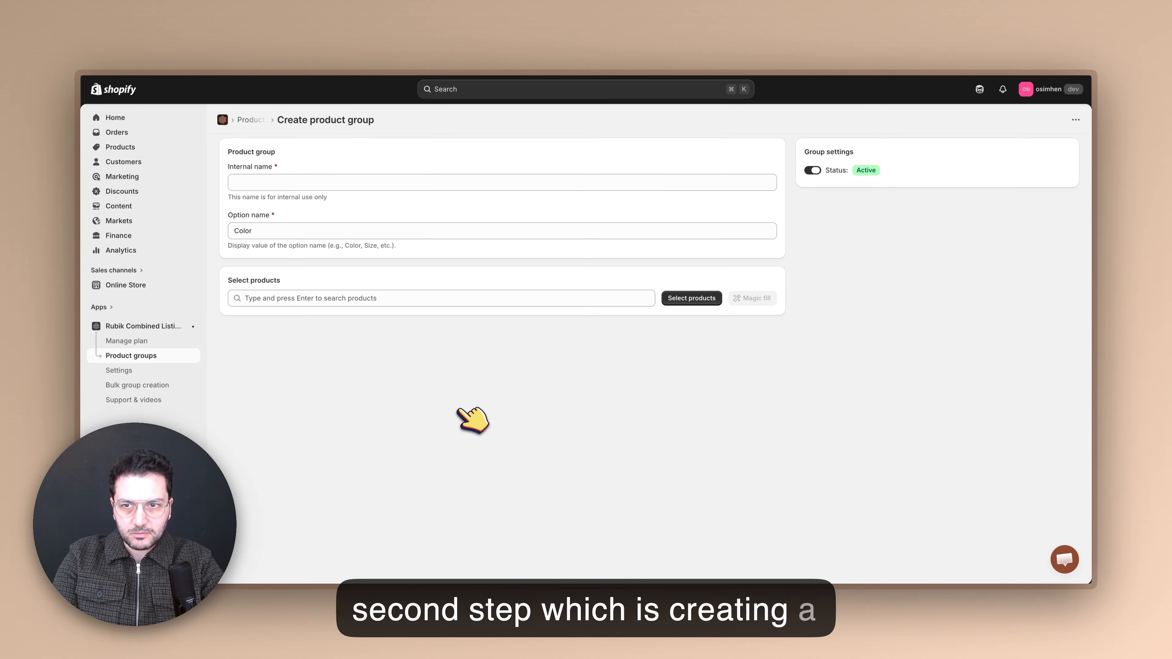
left_click(310, 190)
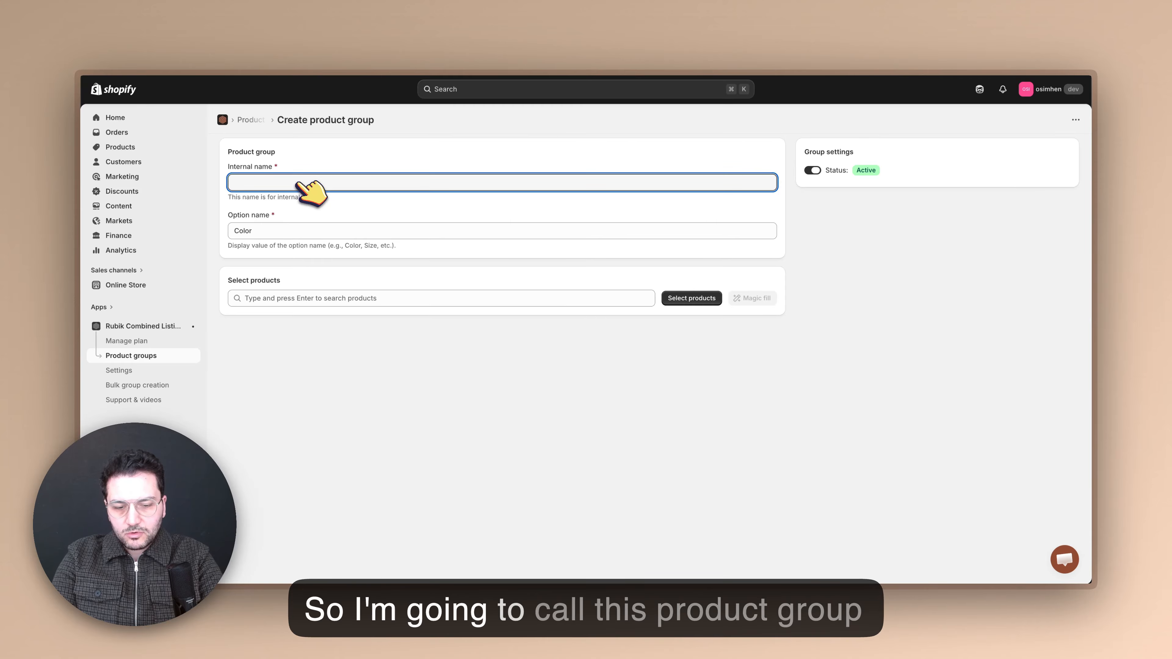
type("Handbags")
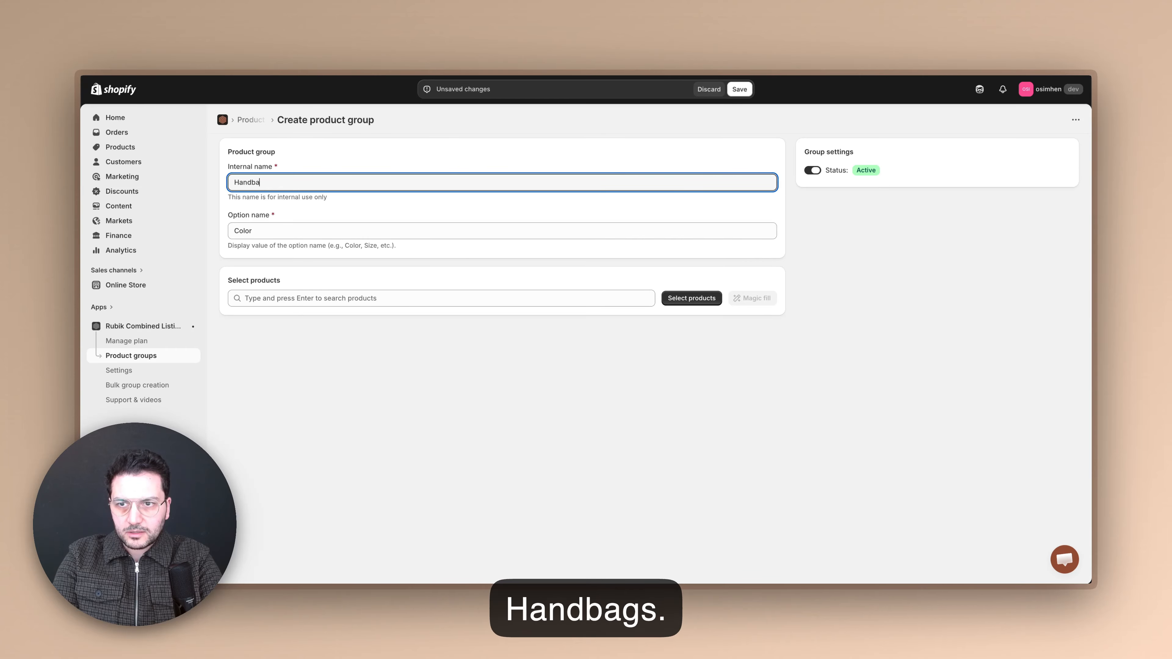
Add the eight Polène Numéro Neuf Mini Edition bags, from Merino Ebony to Wisteria, to the product group.
left_click(687, 299)
scroll(508, 355, "down", 2)
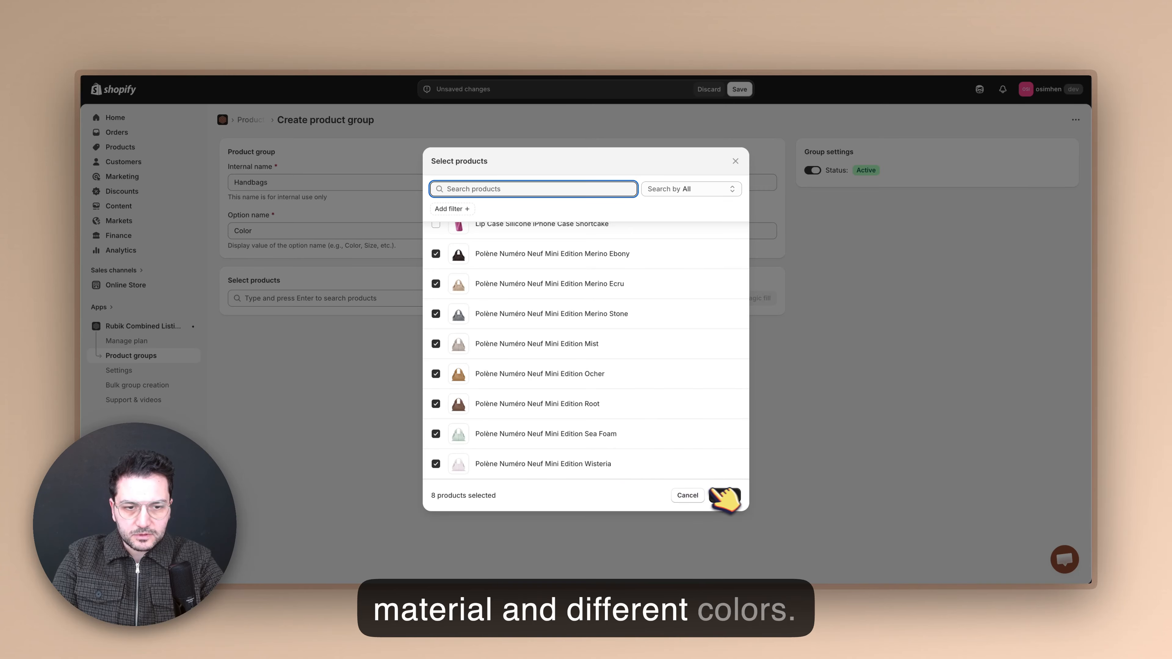
left_click(725, 495)
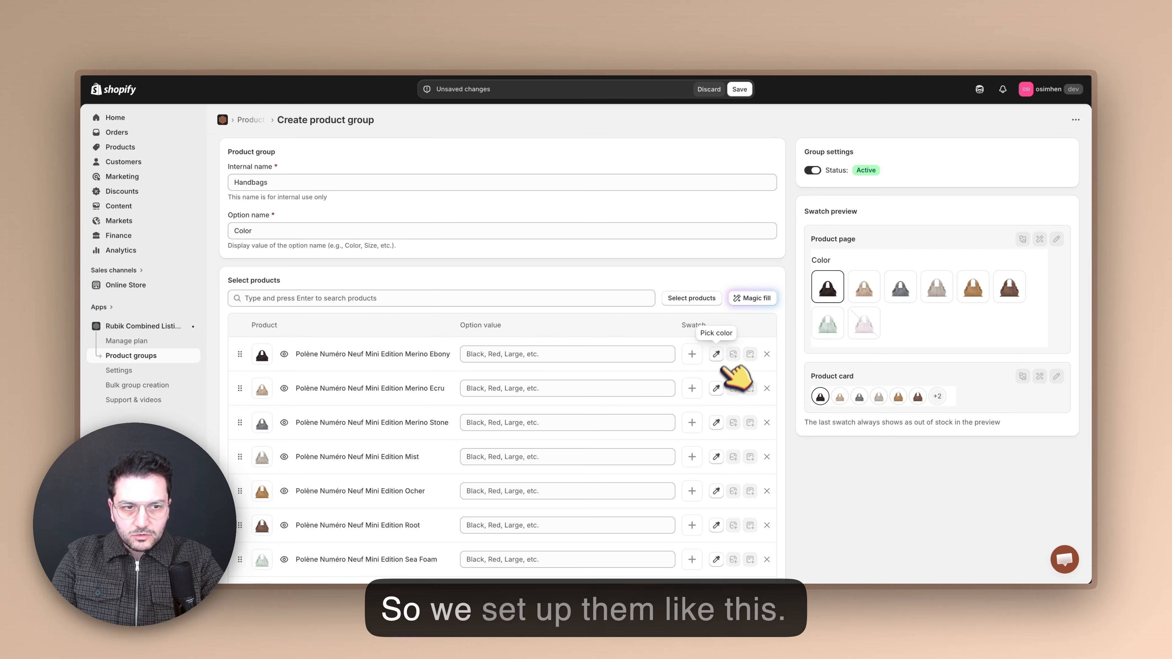
Reorder the group's products so Merino Ebony, Merino Ecru and Merino Stone come last, in that order, after Wisteria.
scroll(739, 365, "down", 2)
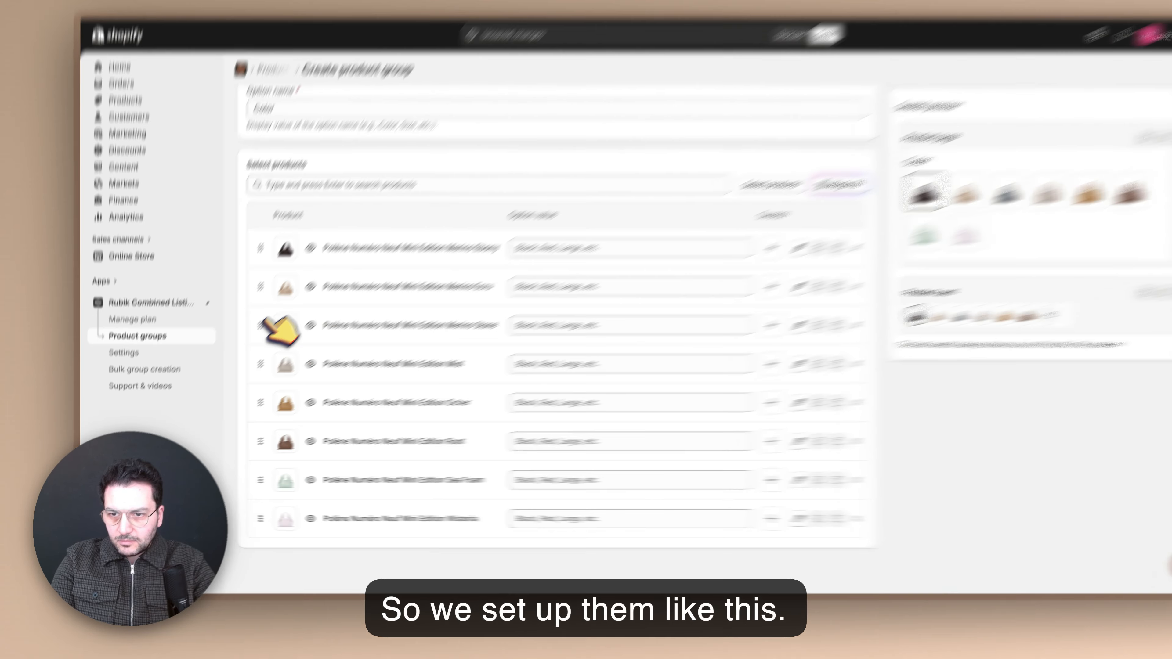
left_click_drag(240, 346, 236, 513)
left_click_drag(346, 521, 347, 519)
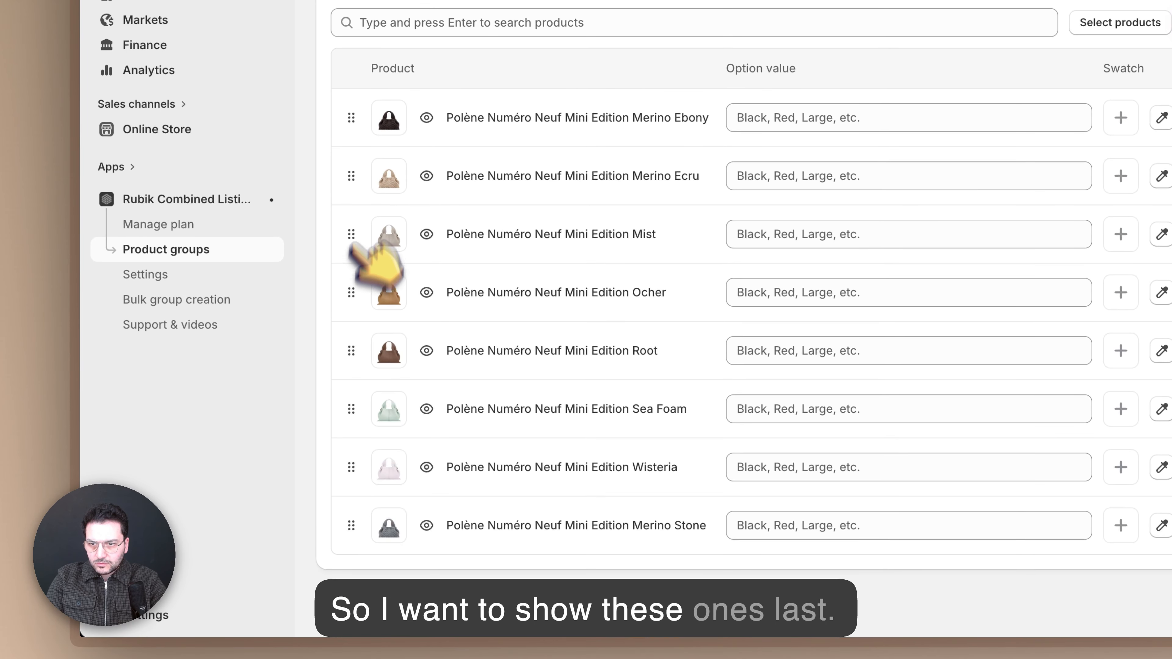
left_click_drag(350, 176, 361, 434)
left_click_drag(304, 478, 297, 509)
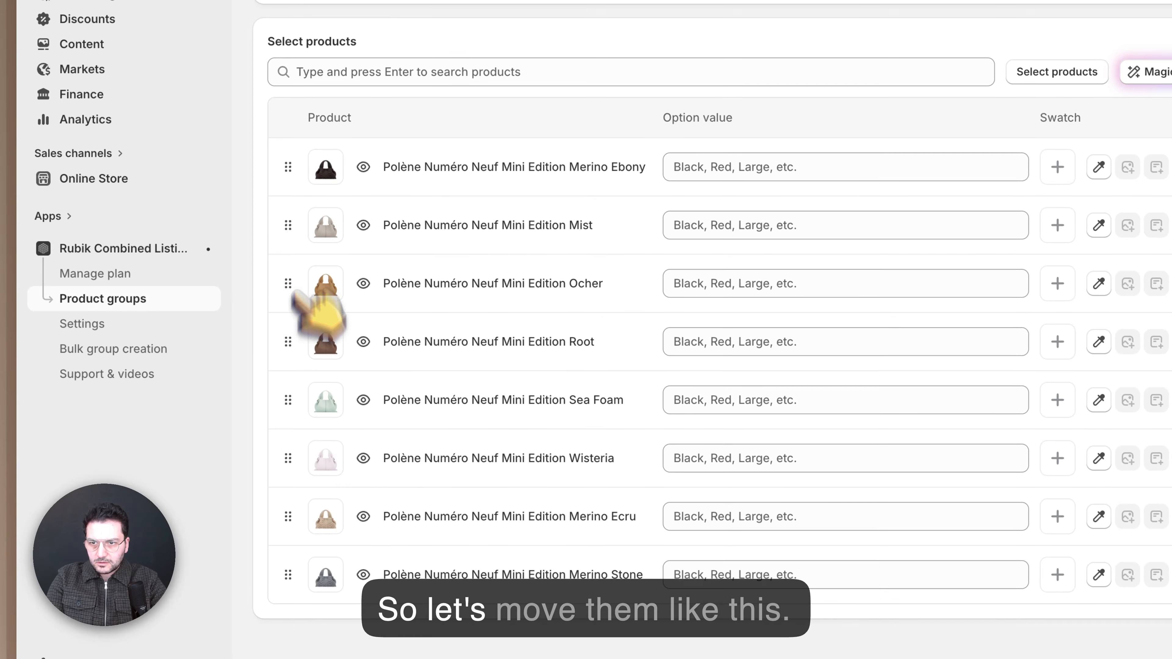
left_click_drag(285, 167, 307, 461)
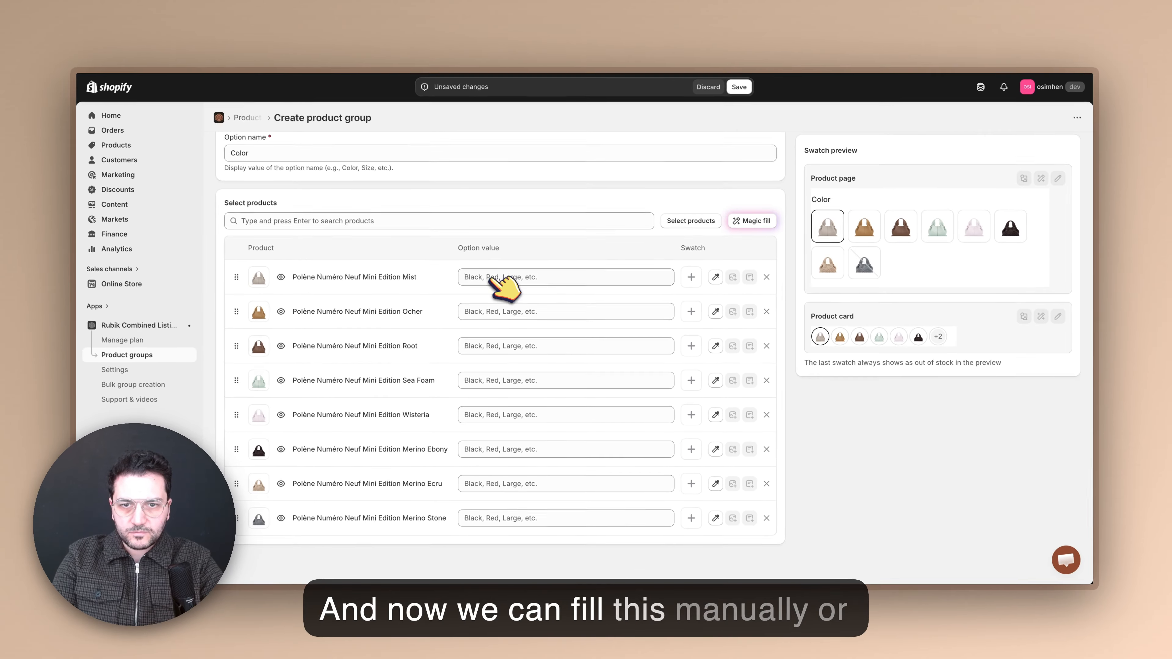
Fill in all option values and swatch colors with Magic fill, and save the Handbags product group.
left_click(492, 277)
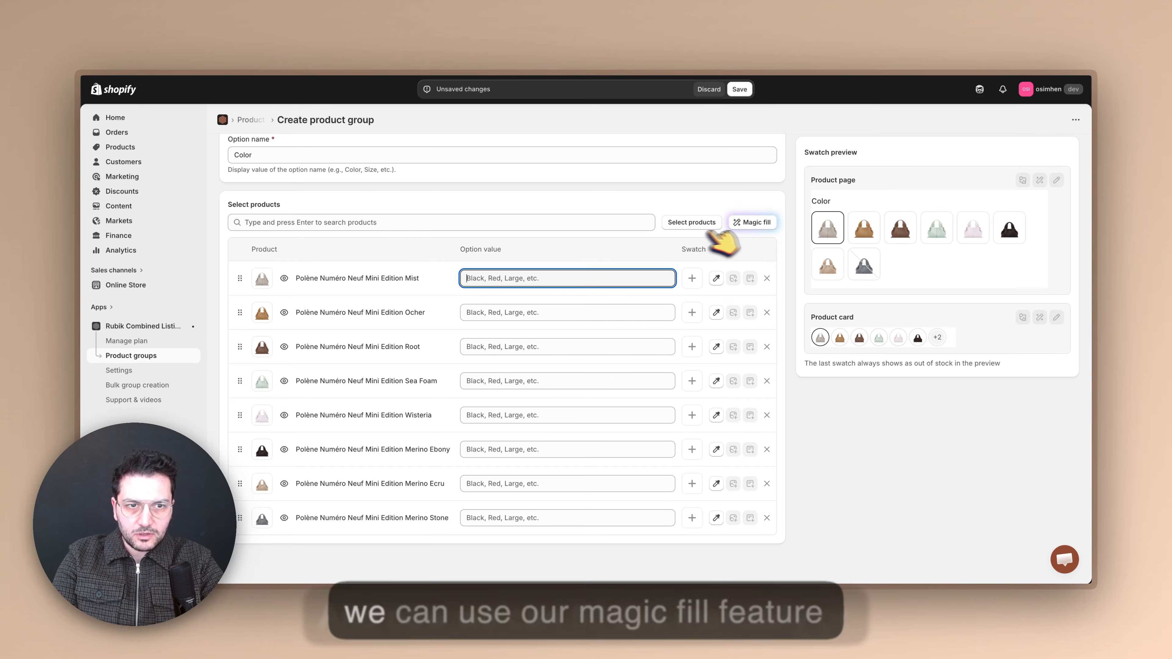
left_click(765, 234)
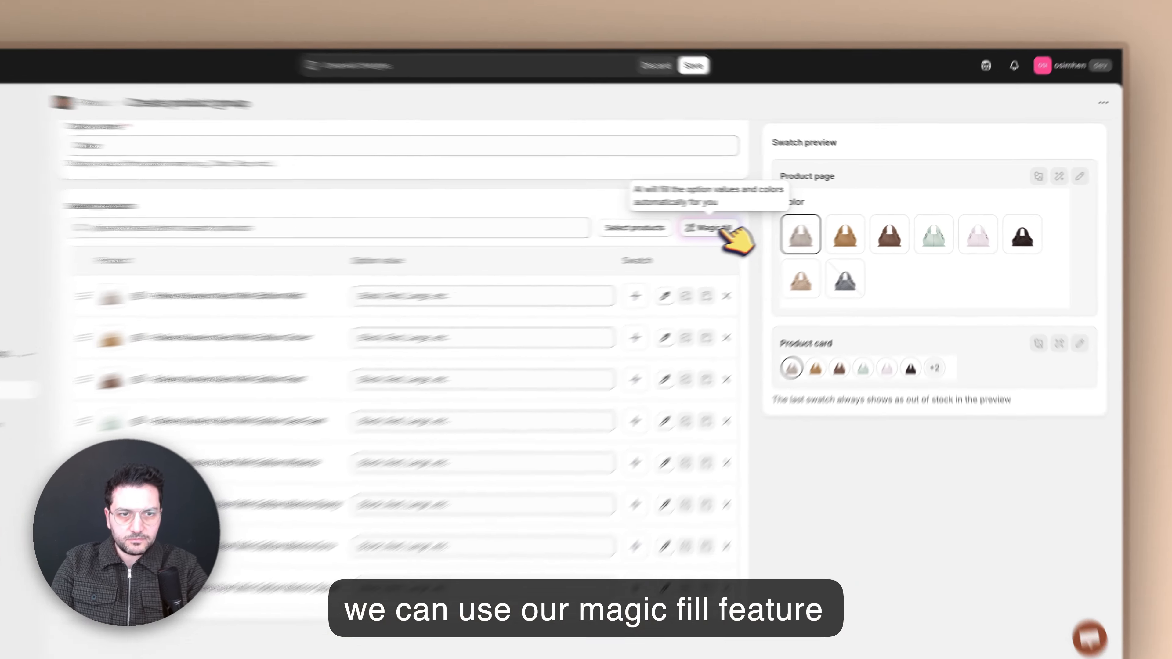
left_click(759, 224)
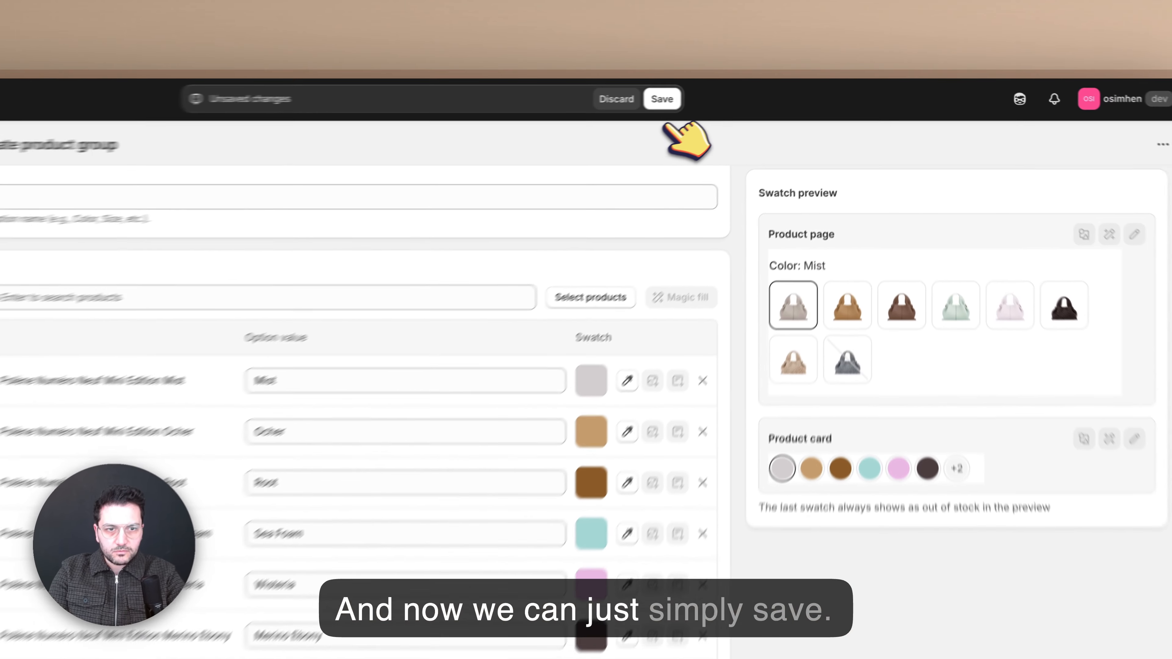
left_click(739, 89)
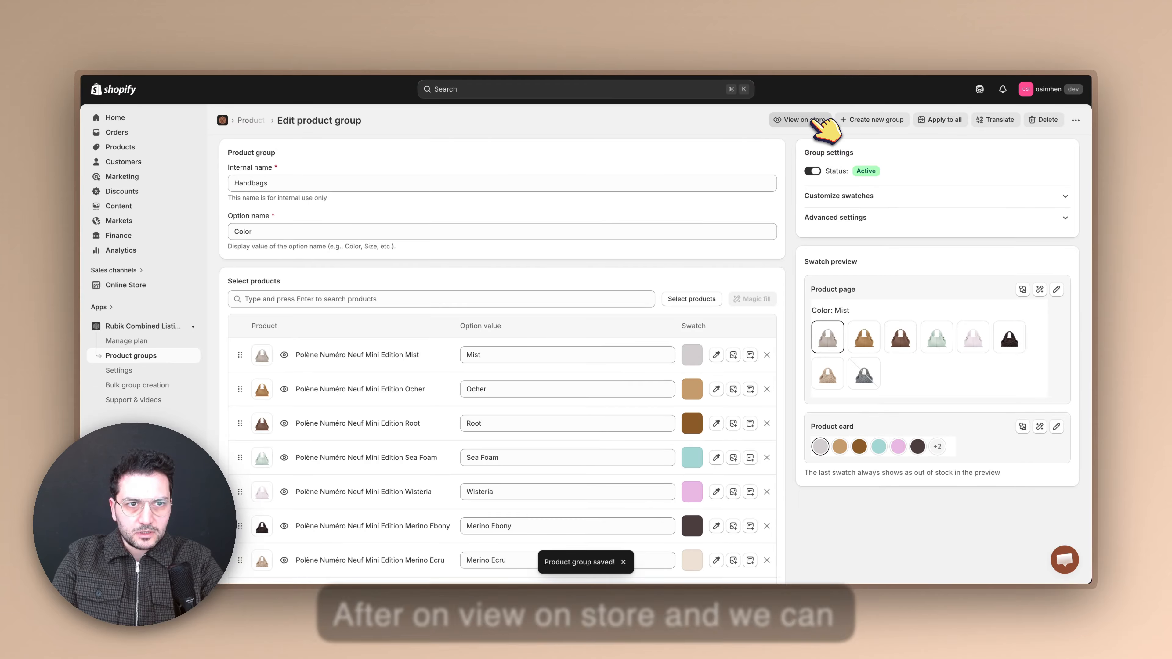
View the group's product page swatches on the store and look over the Mist bag's page.
left_click(812, 121)
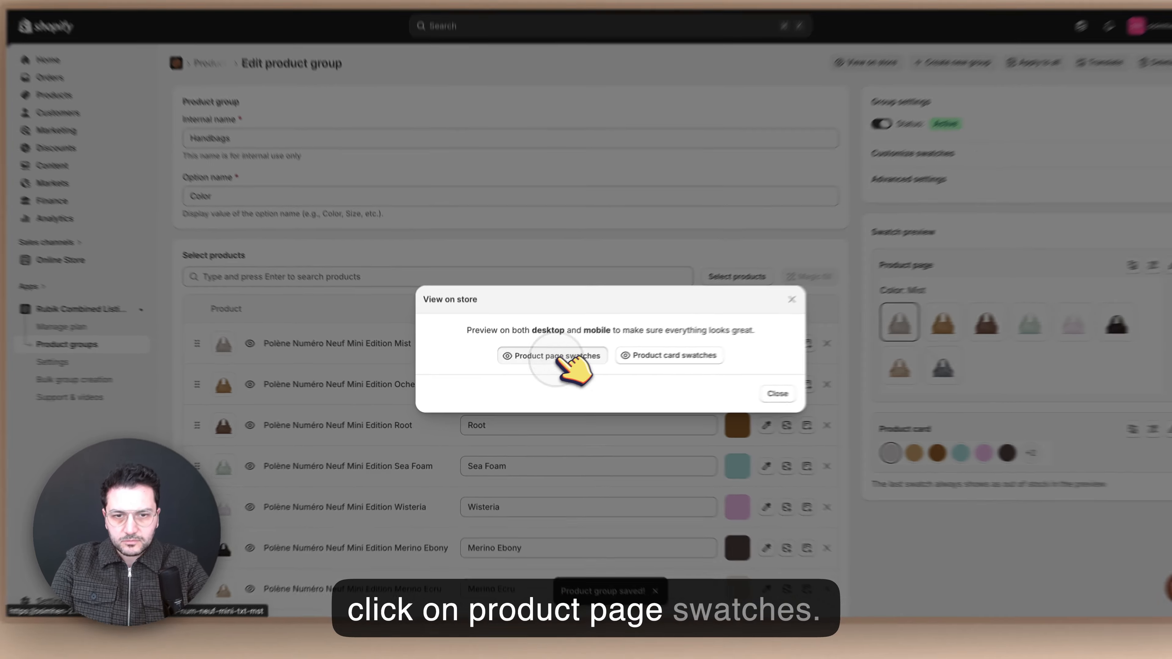
left_click(599, 339)
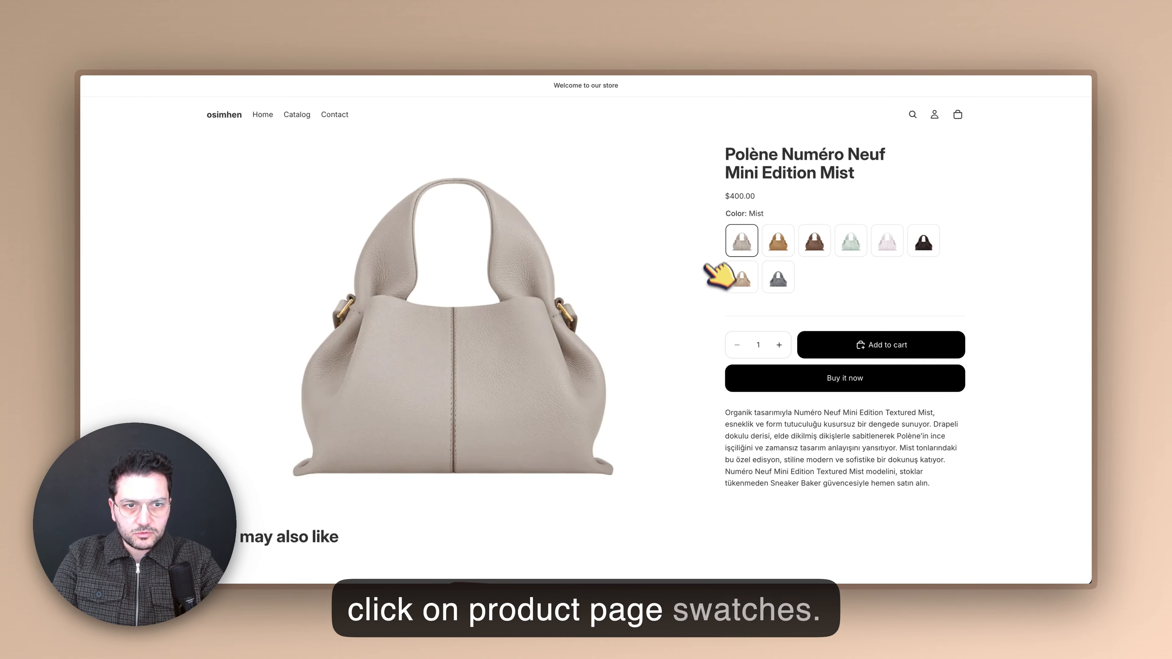
scroll(900, 229, "down", 3)
scroll(903, 227, "up", 3)
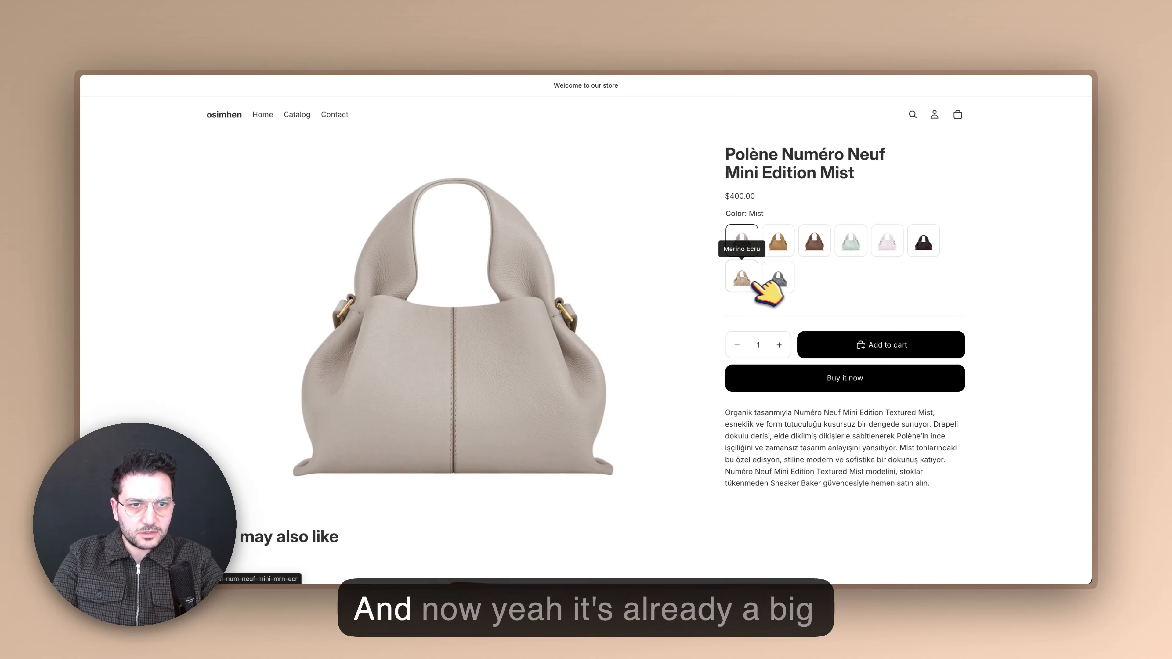
scroll(710, 340, "down", 1)
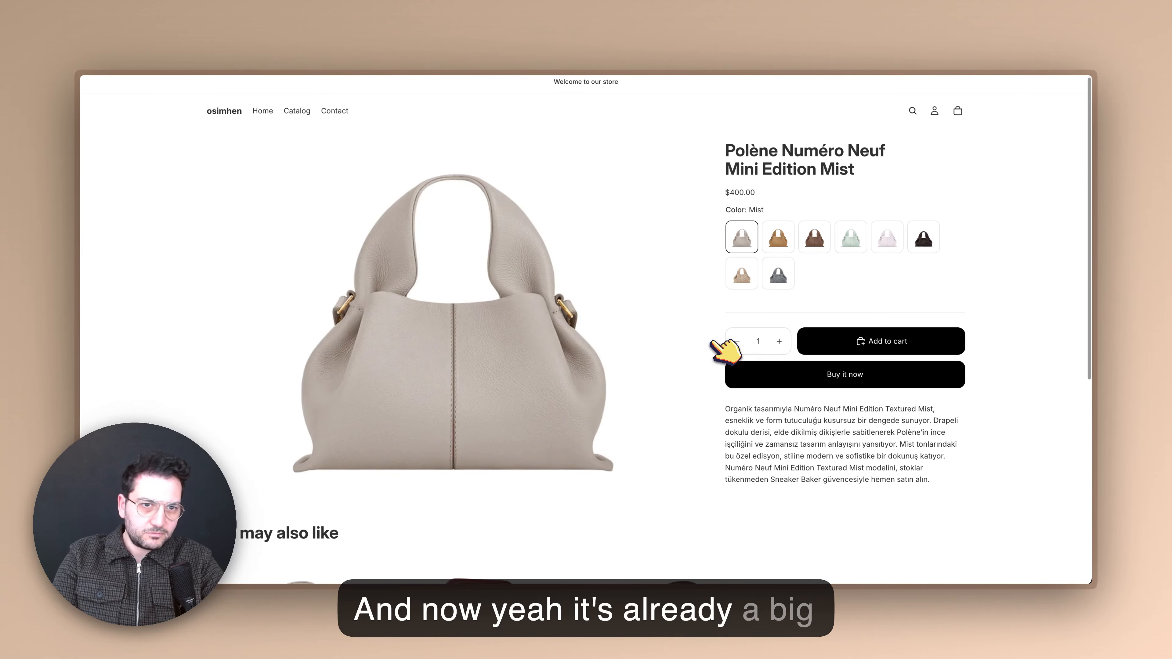
scroll(708, 283, "up", 2)
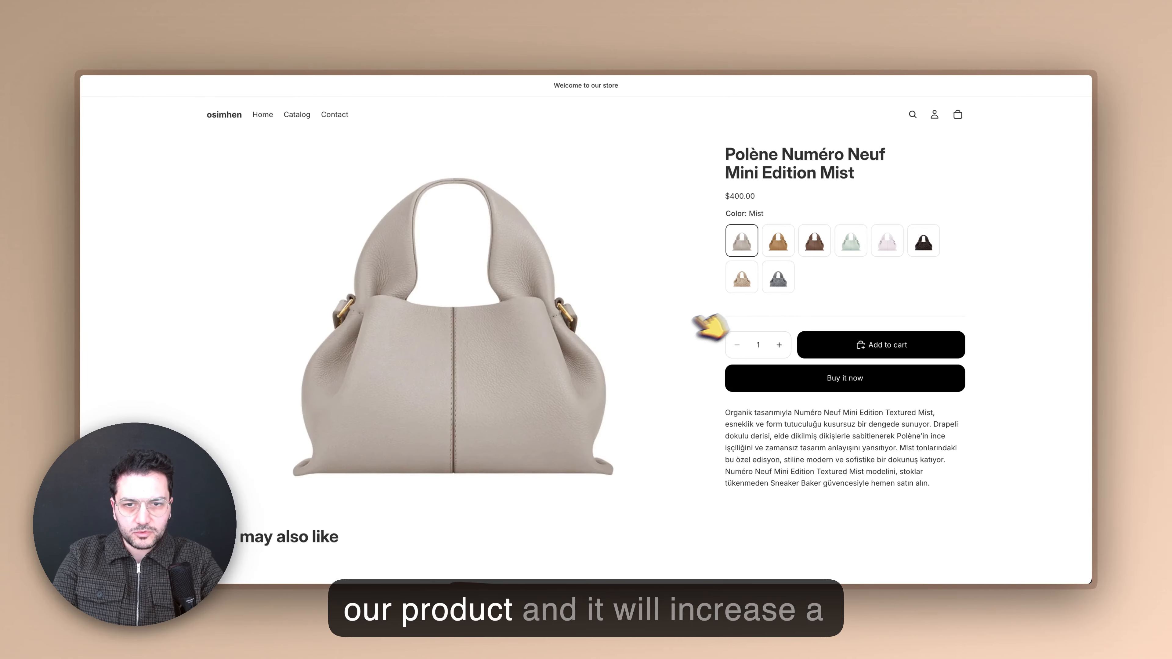
Switch the store page to the Sea Foam bag, look it over, and return to editing the product group.
left_click(859, 246)
scroll(644, 327, "down", 1)
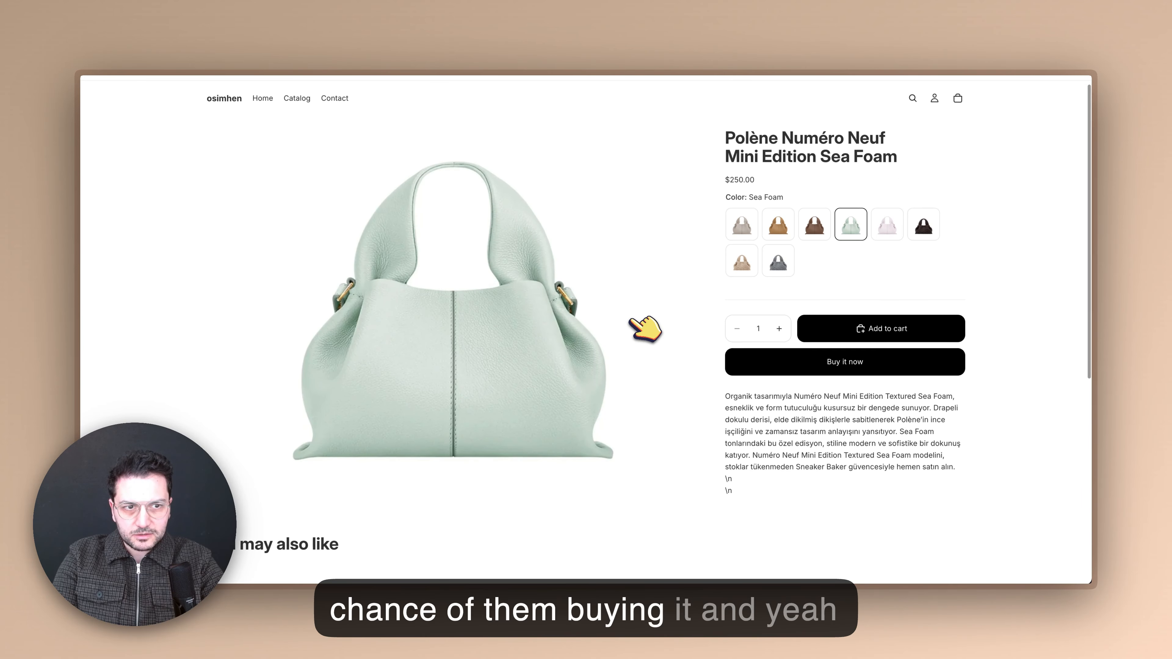
scroll(641, 330, "up", 1)
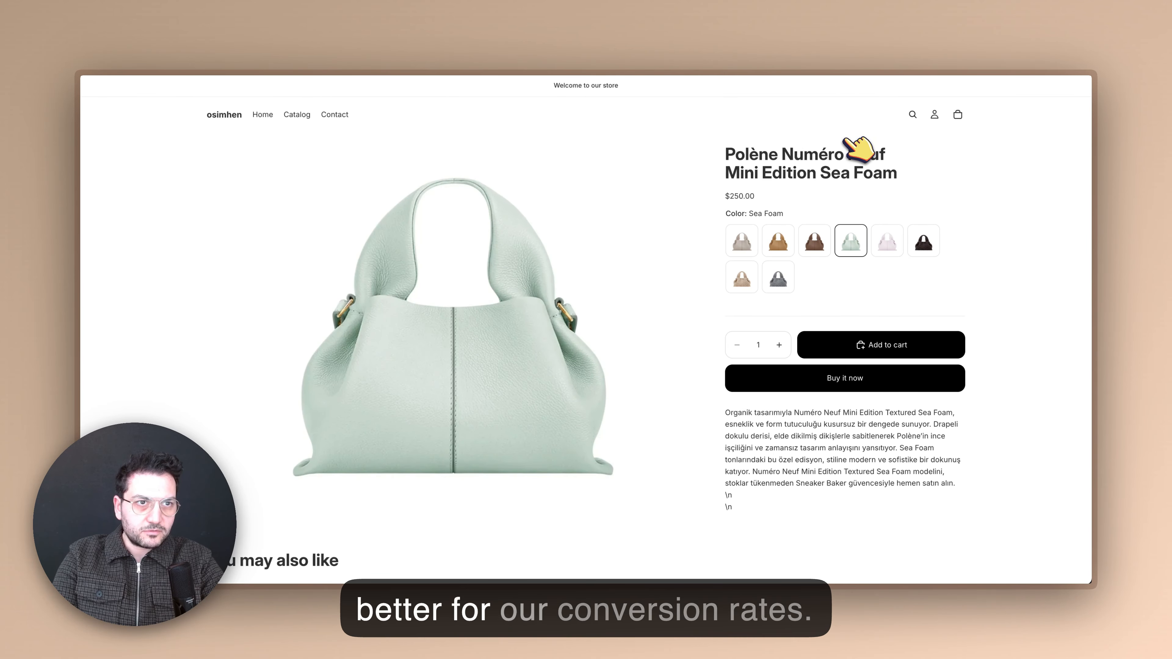
left_click(928, 40)
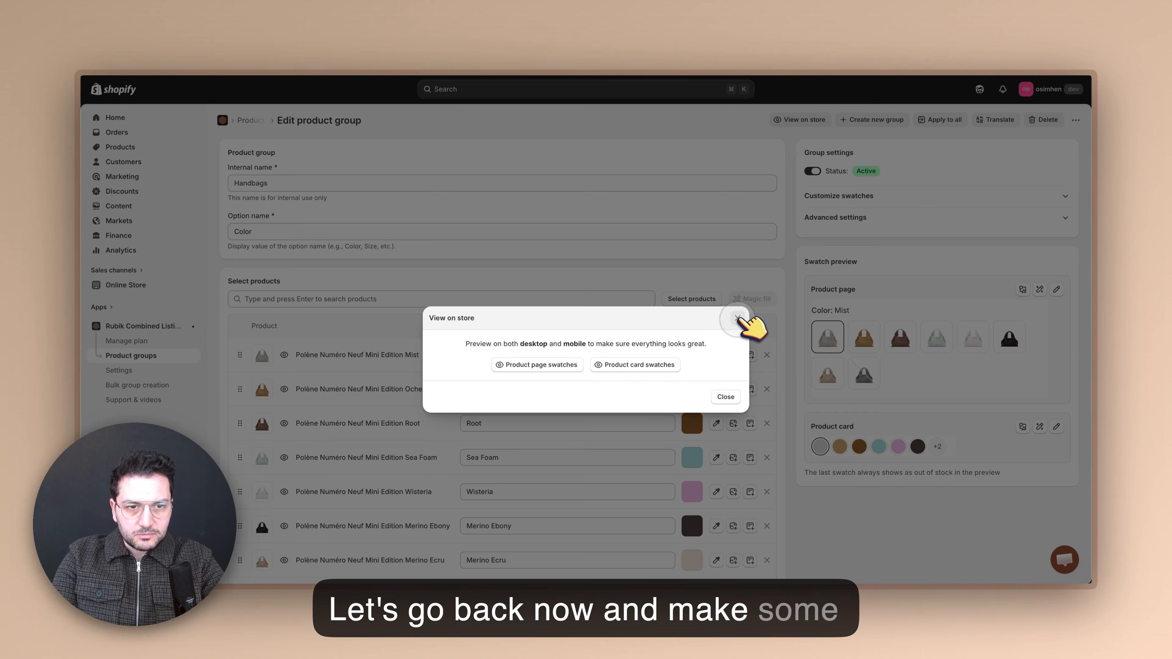
left_click(737, 318)
Open the style presets for the product page swatches and look through the available designs, from Square polaroid to Dropdown.
scroll(814, 370, "down", 2)
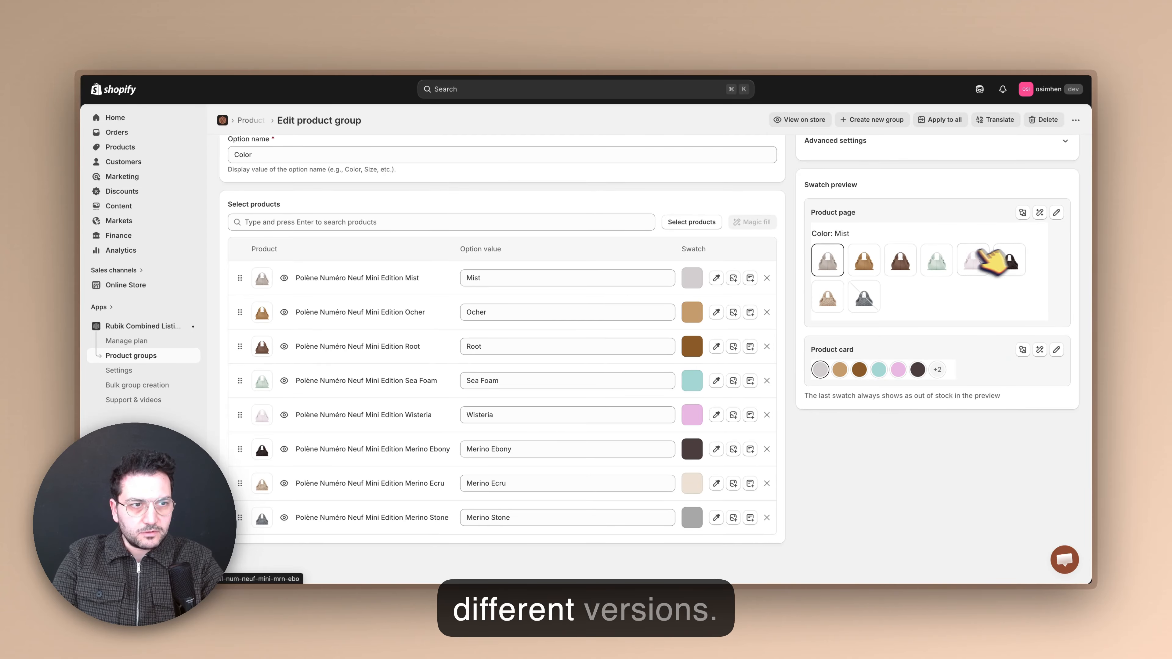
left_click(1023, 212)
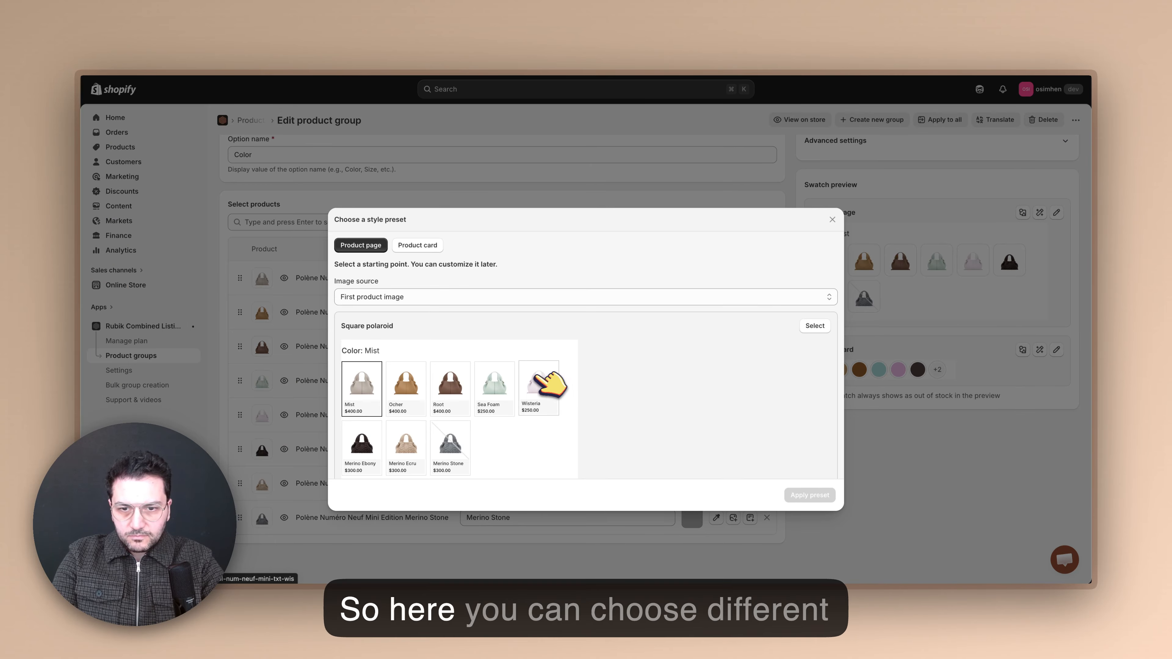
scroll(546, 386, "down", 5)
scroll(546, 385, "down", 6)
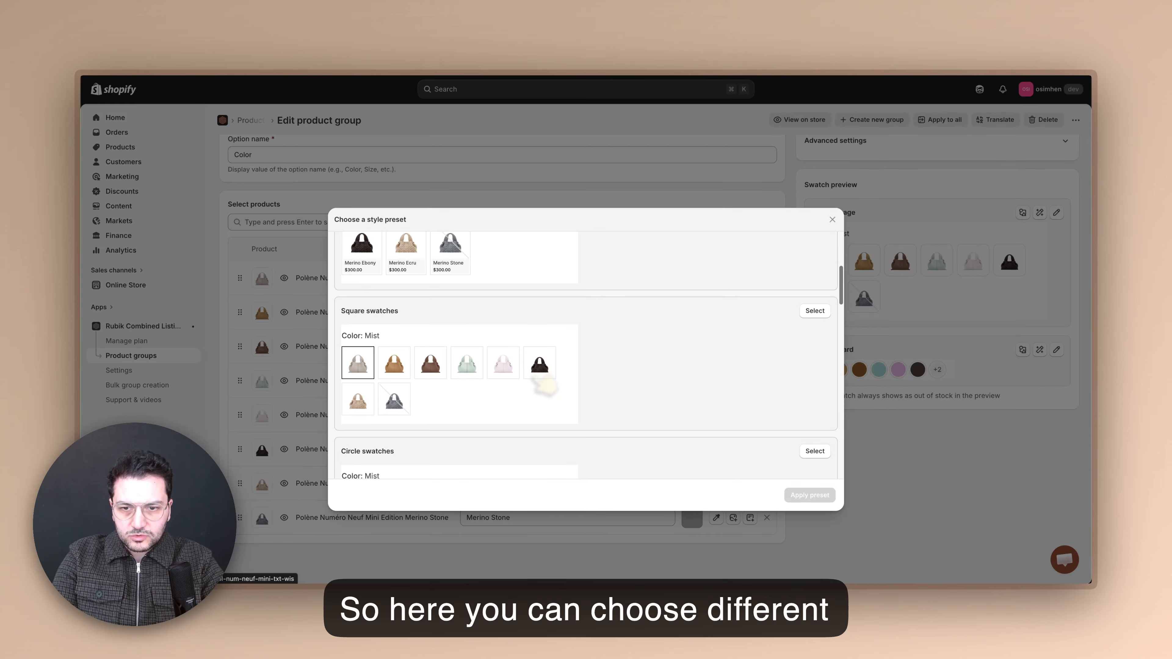
scroll(586, 356, "down", 8)
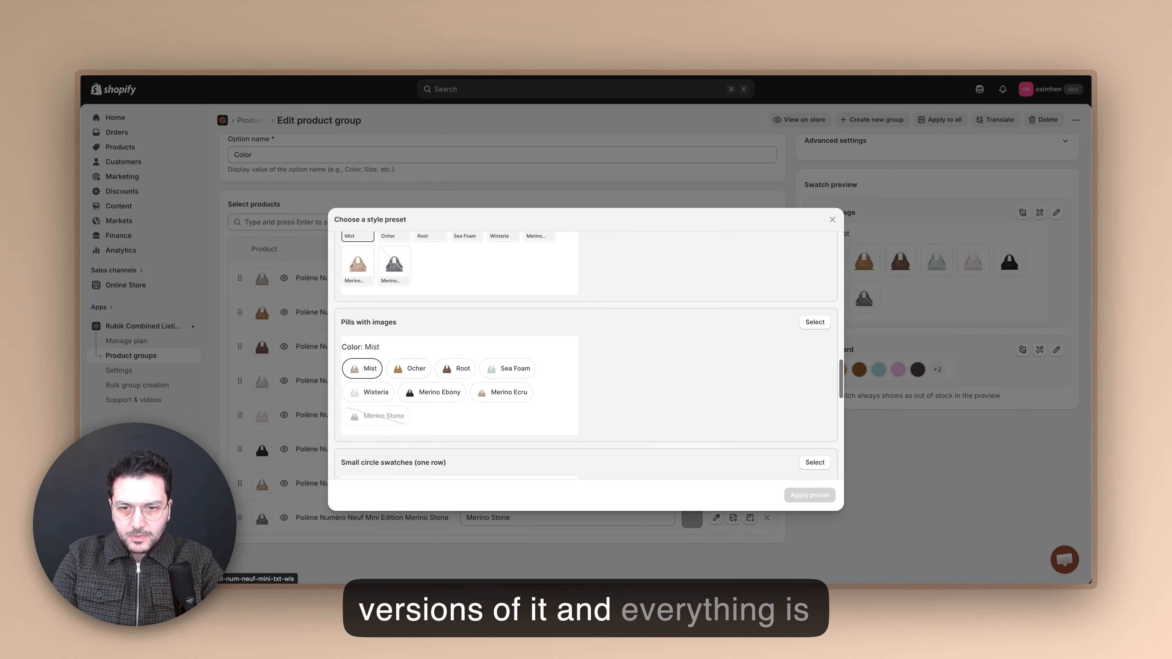
scroll(549, 386, "down", 5)
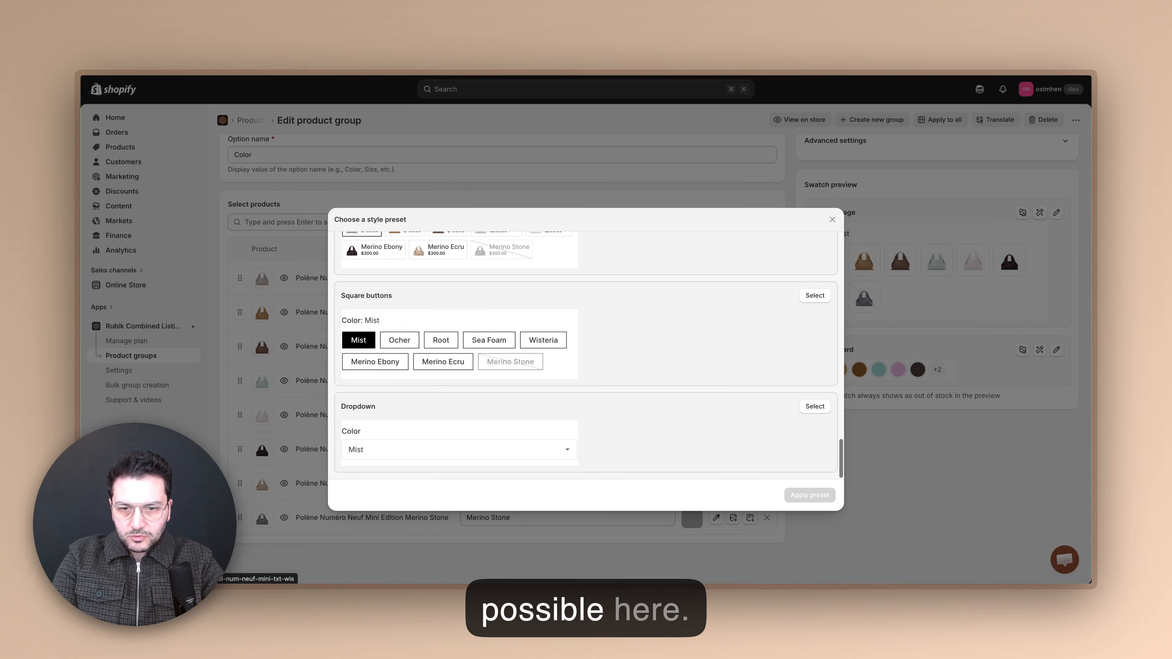
scroll(549, 385, "up", 1)
scroll(443, 393, "down", 2)
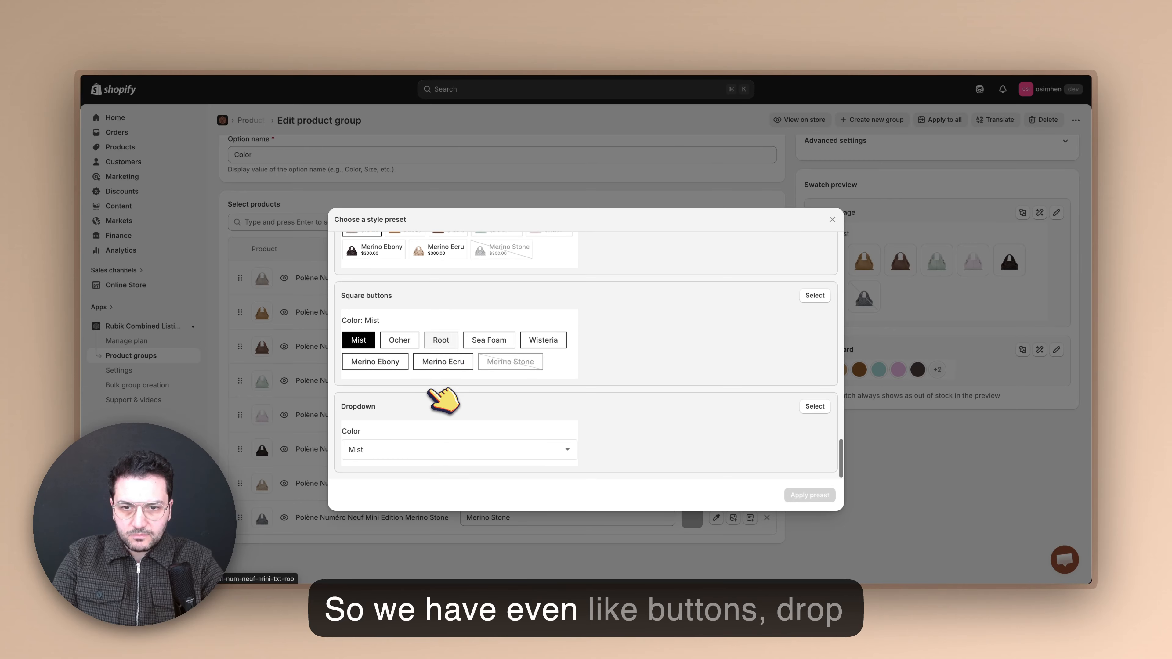
scroll(549, 400, "up", 4)
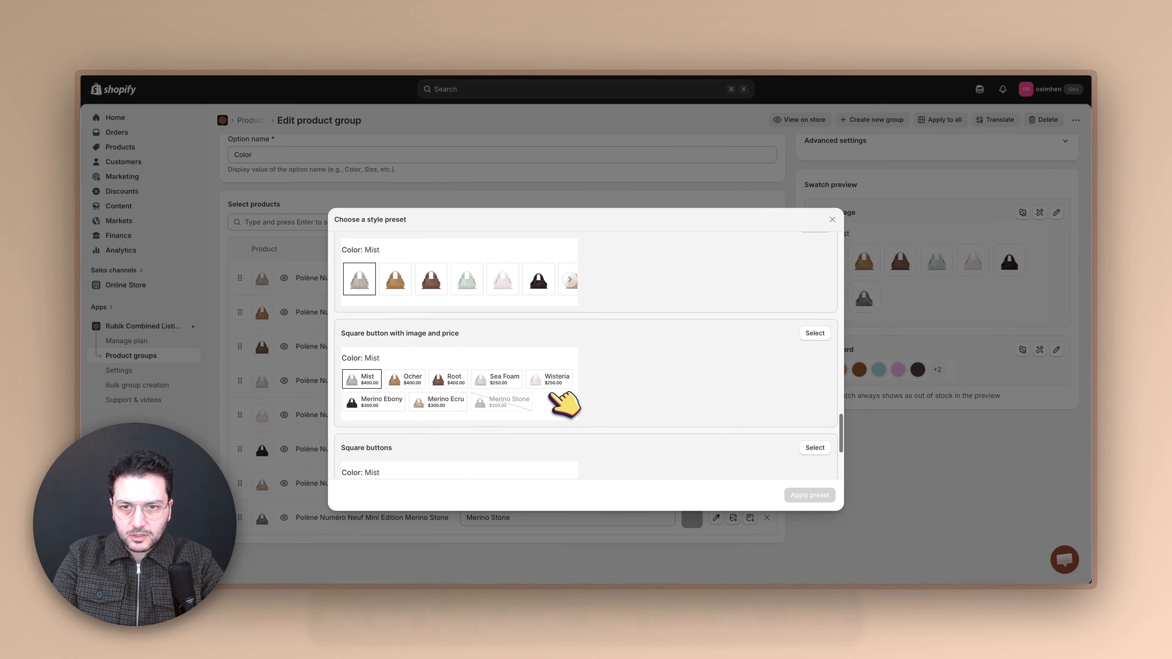
scroll(479, 433, "up", 4)
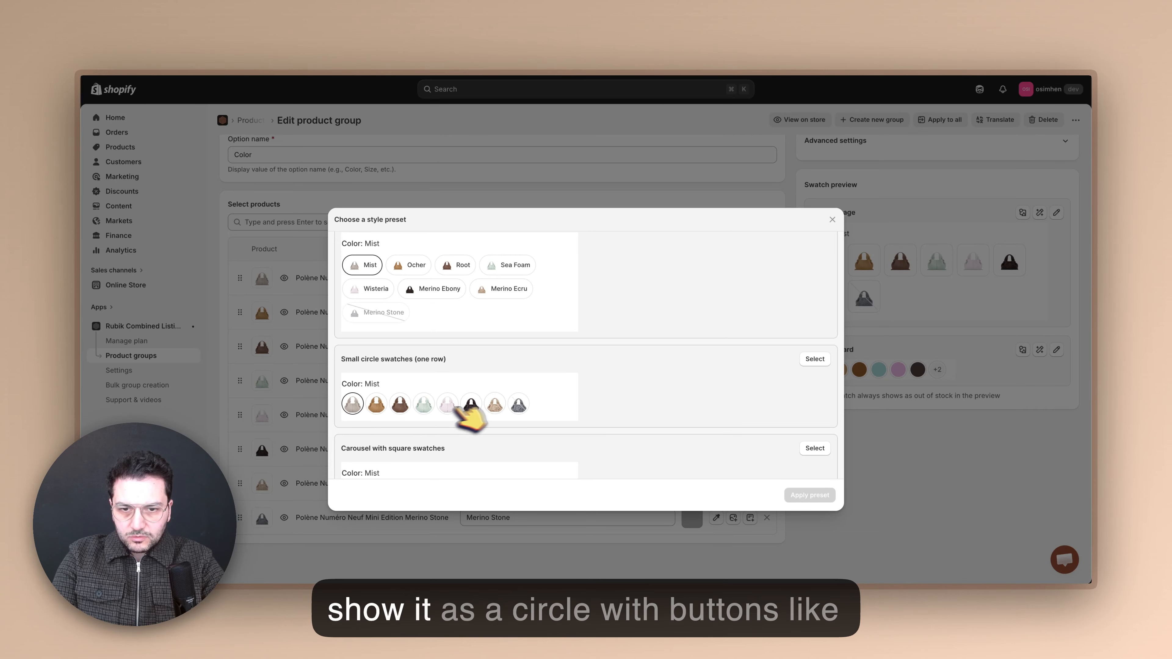
scroll(531, 409, "up", 2)
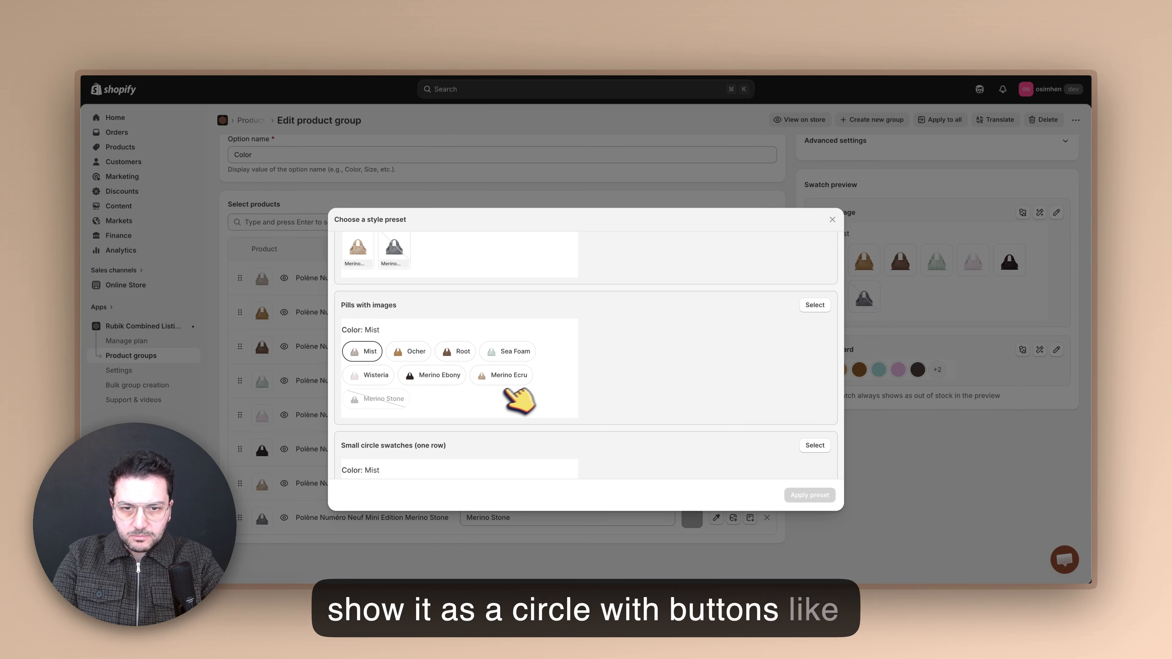
scroll(540, 371, "up", 4)
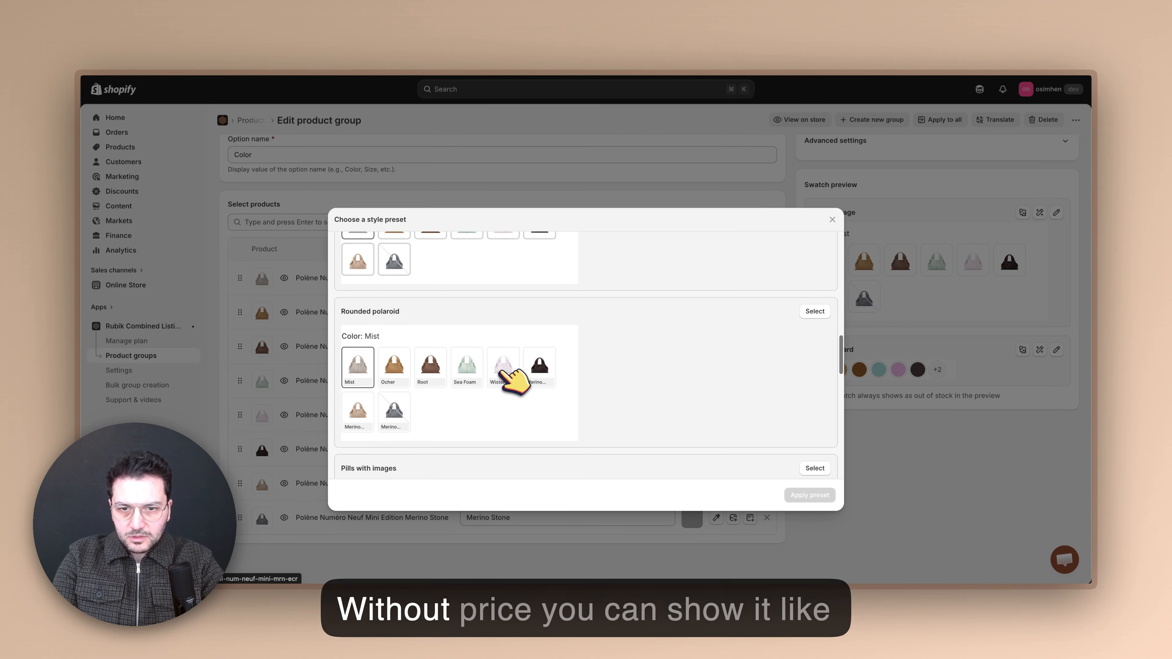
scroll(462, 365, "up", 12)
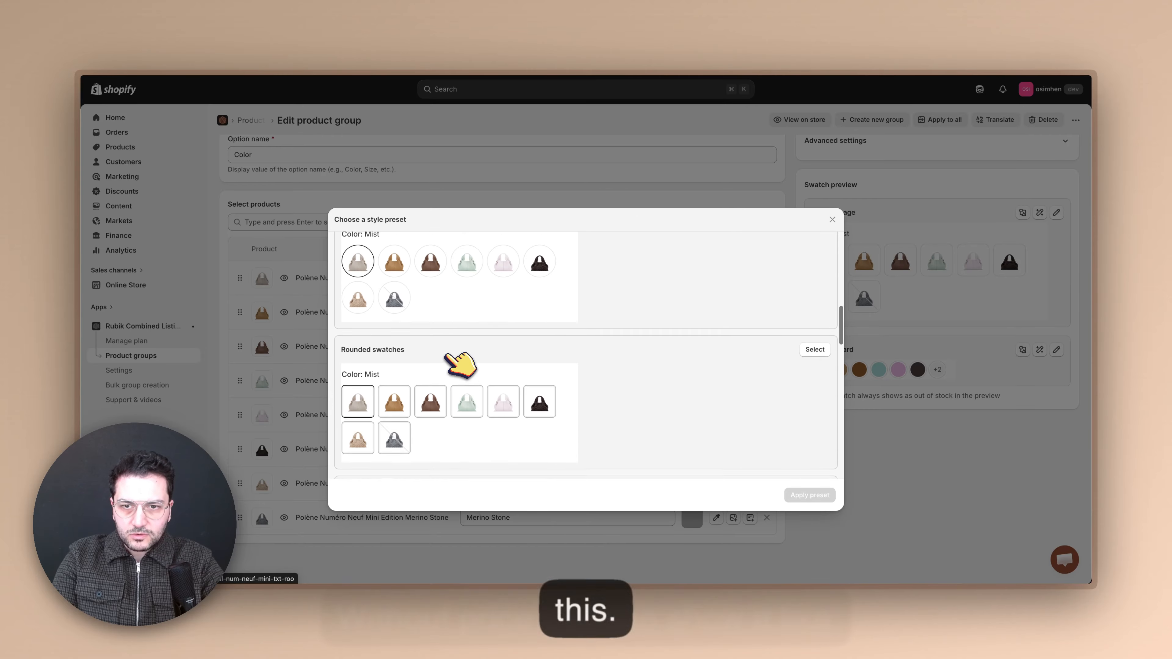
scroll(459, 362, "up", 3)
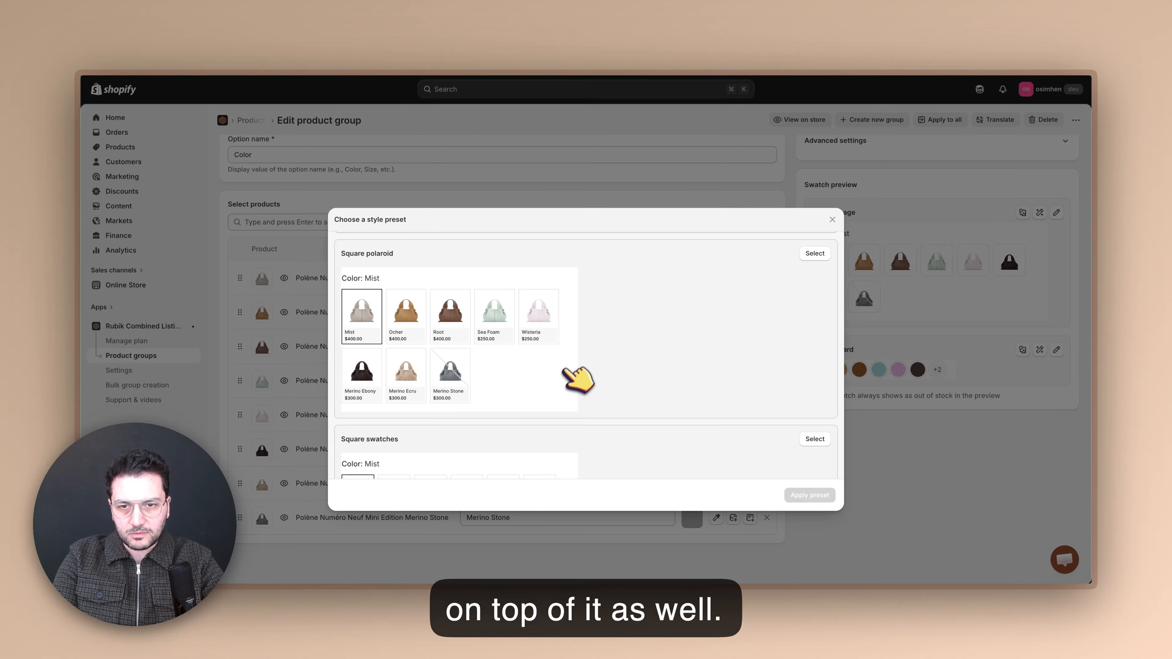
Apply the Square swatches preset to the product page swatches and save the product group.
scroll(577, 378, "down", 4)
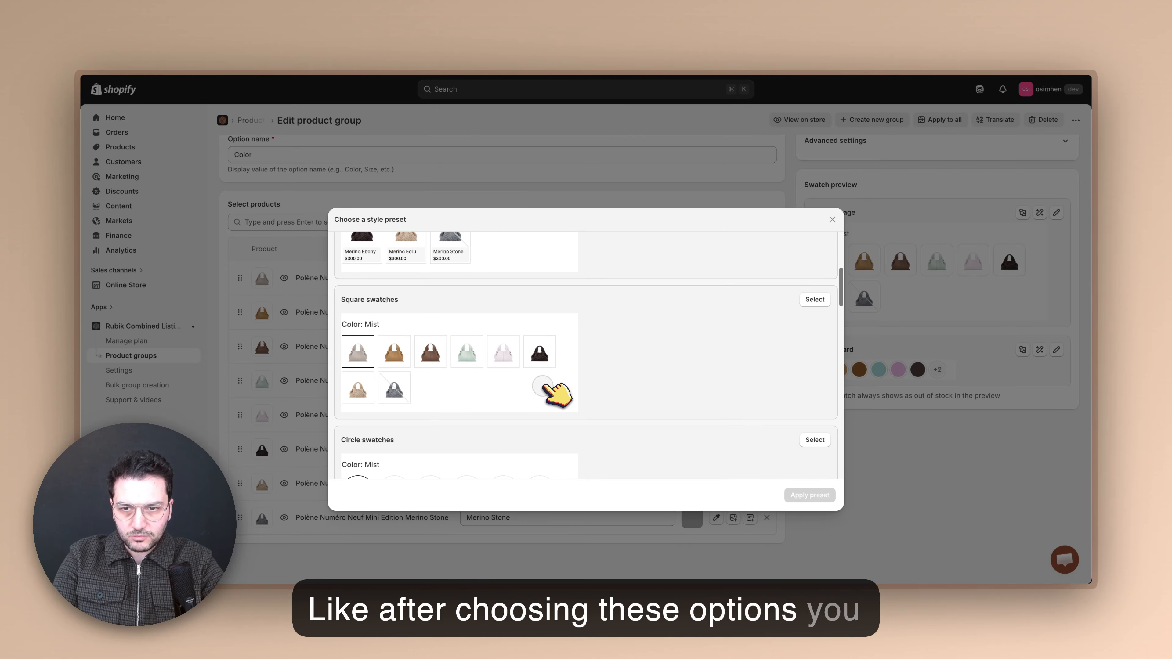
left_click(543, 386)
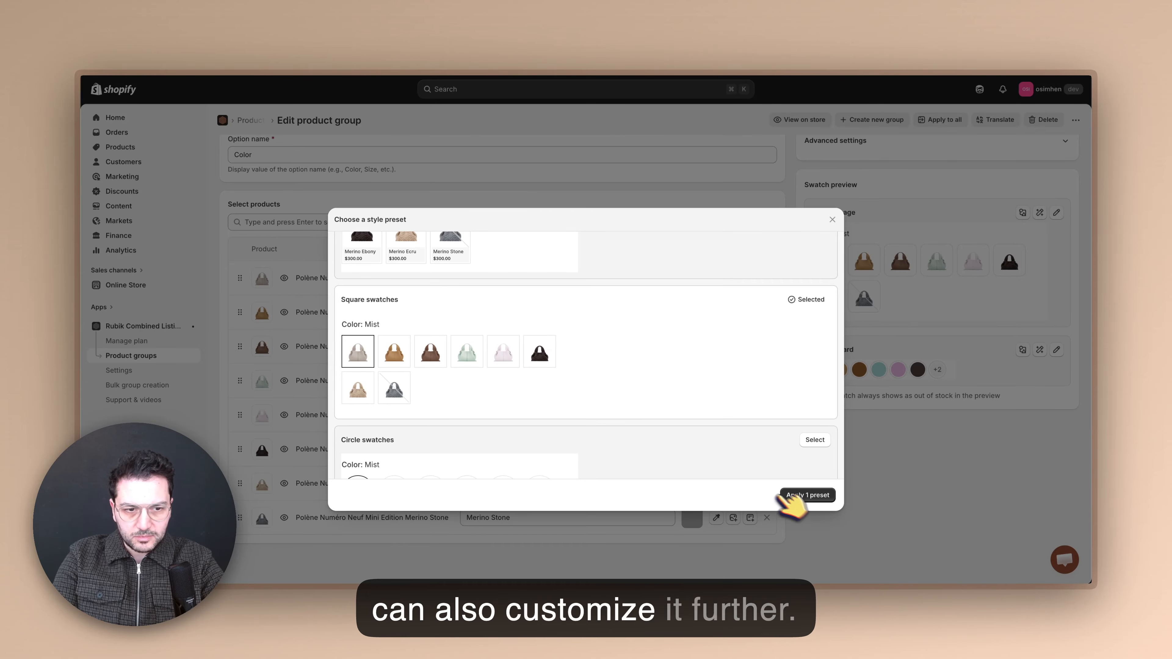
left_click(824, 495)
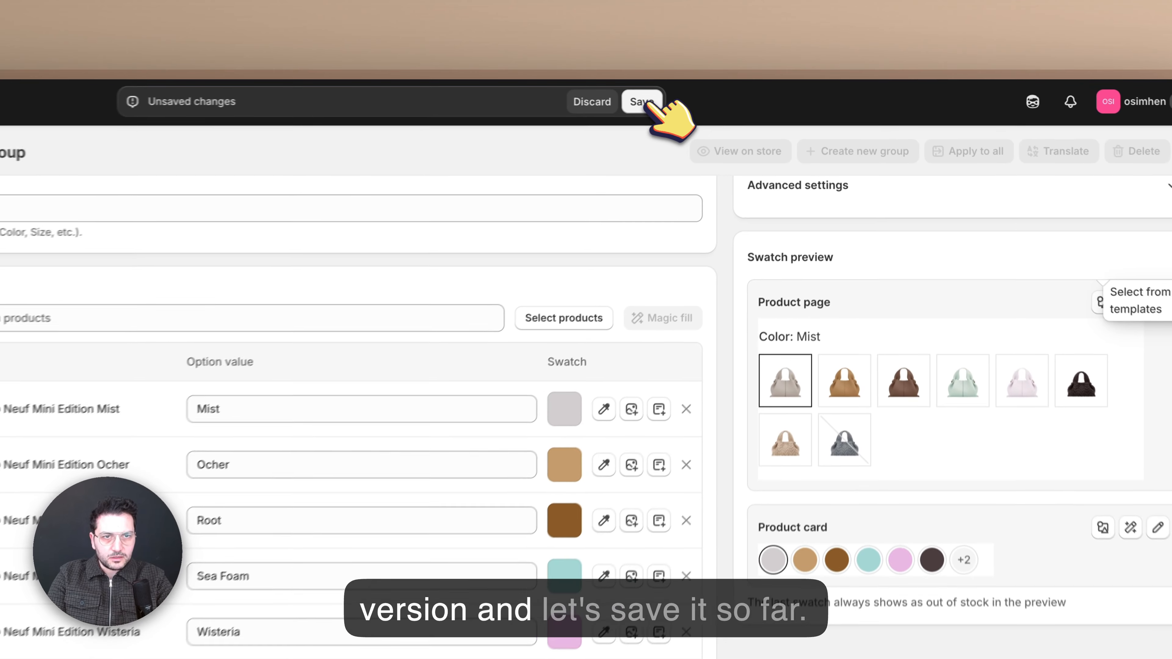
left_click(740, 88)
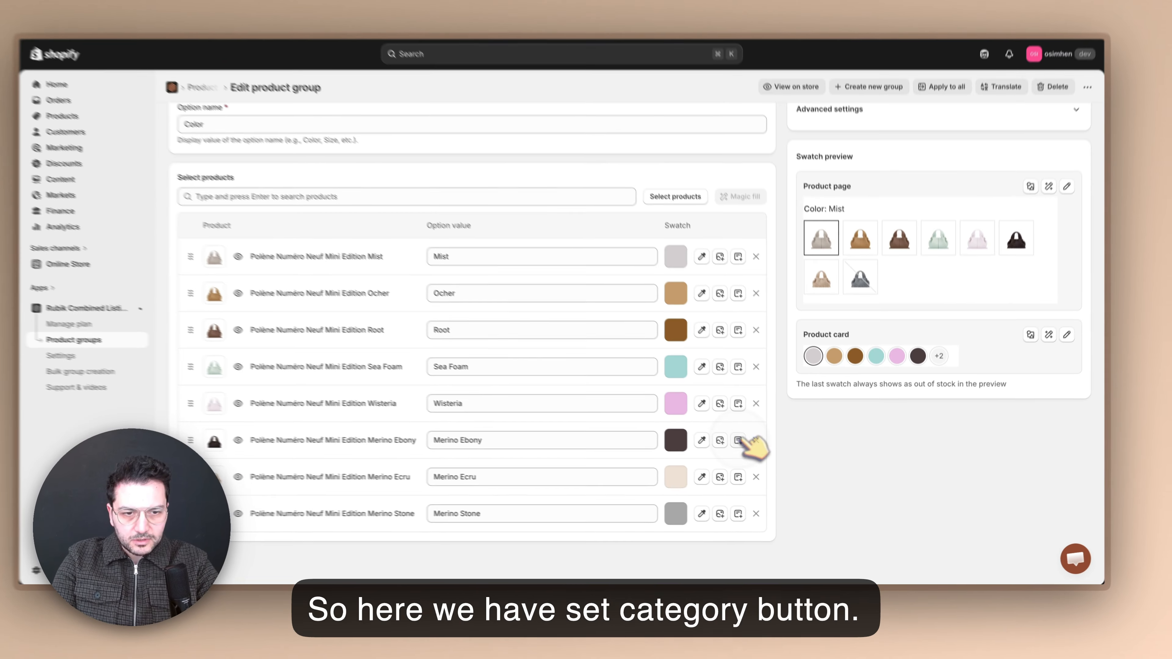
Create a swatch category named Merino from the Merino Ebony swatch's category setting and save it.
left_click(738, 440)
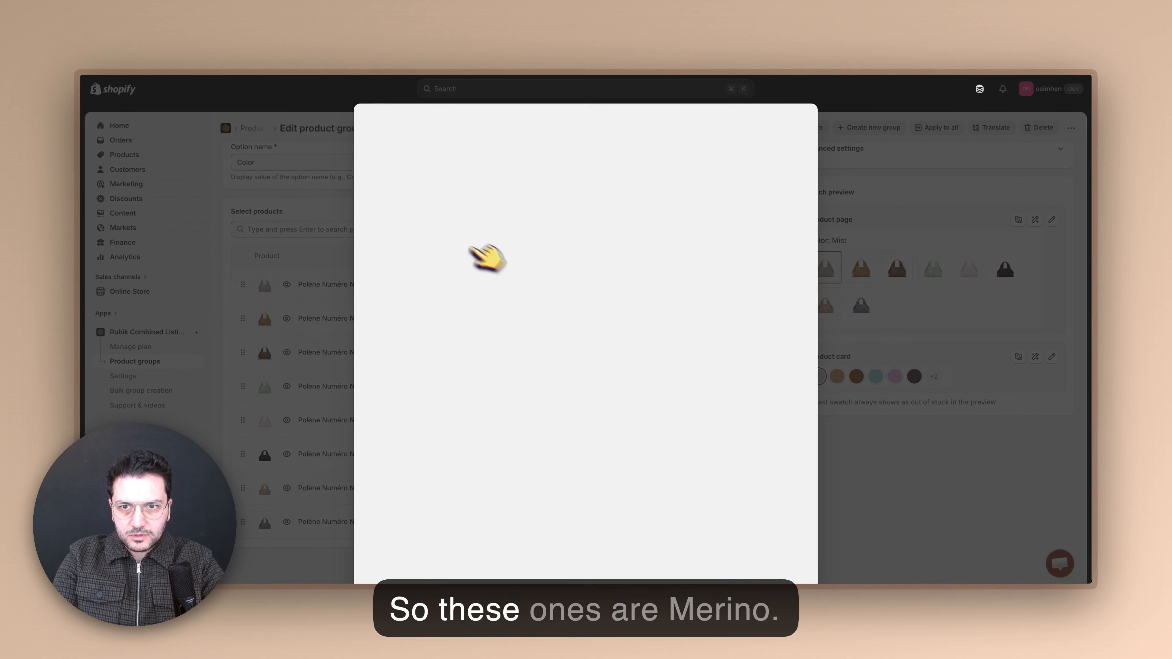
left_click(484, 254)
left_click(413, 208)
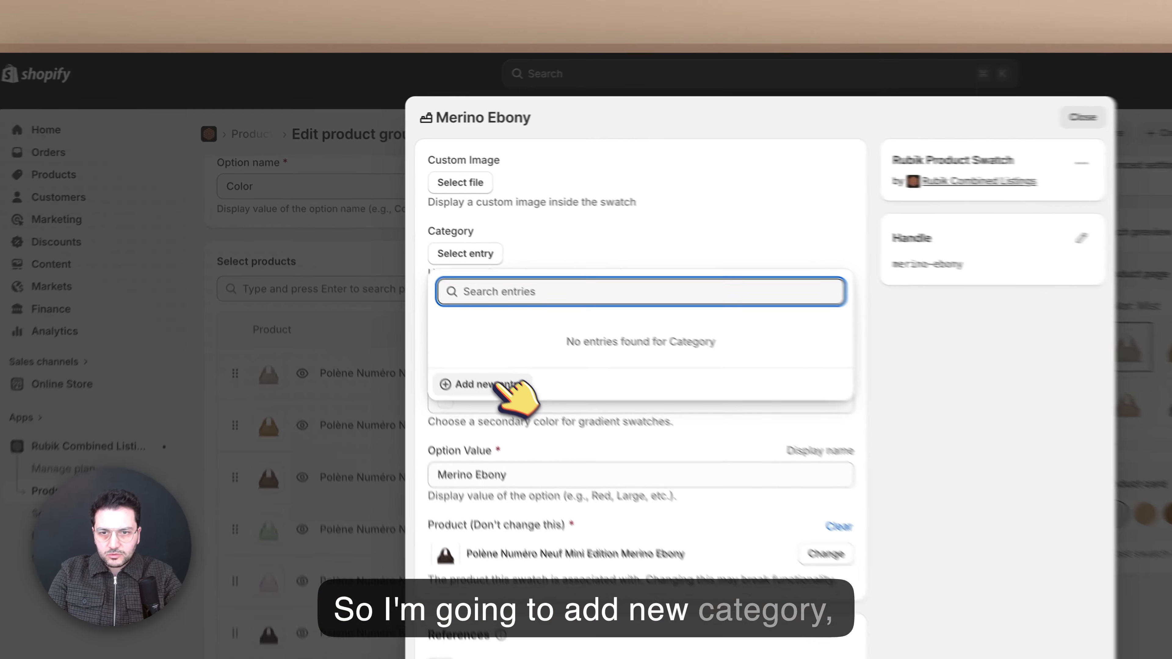
left_click(409, 292)
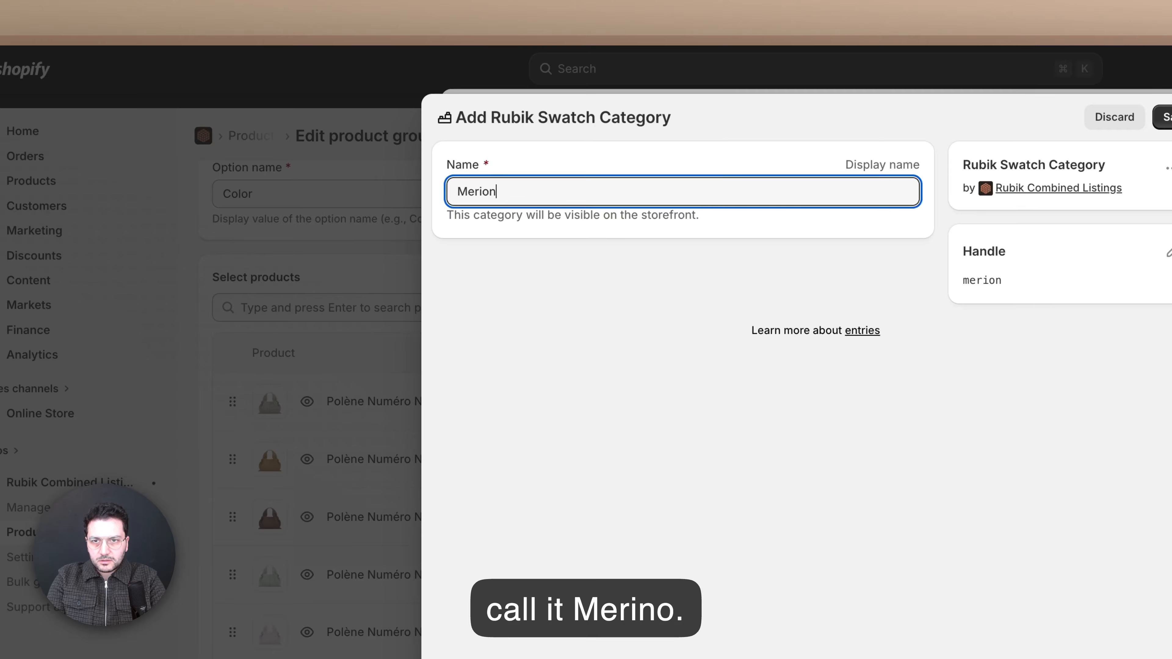
type("Merion")
key("BackSpace")
key("BackSpace")
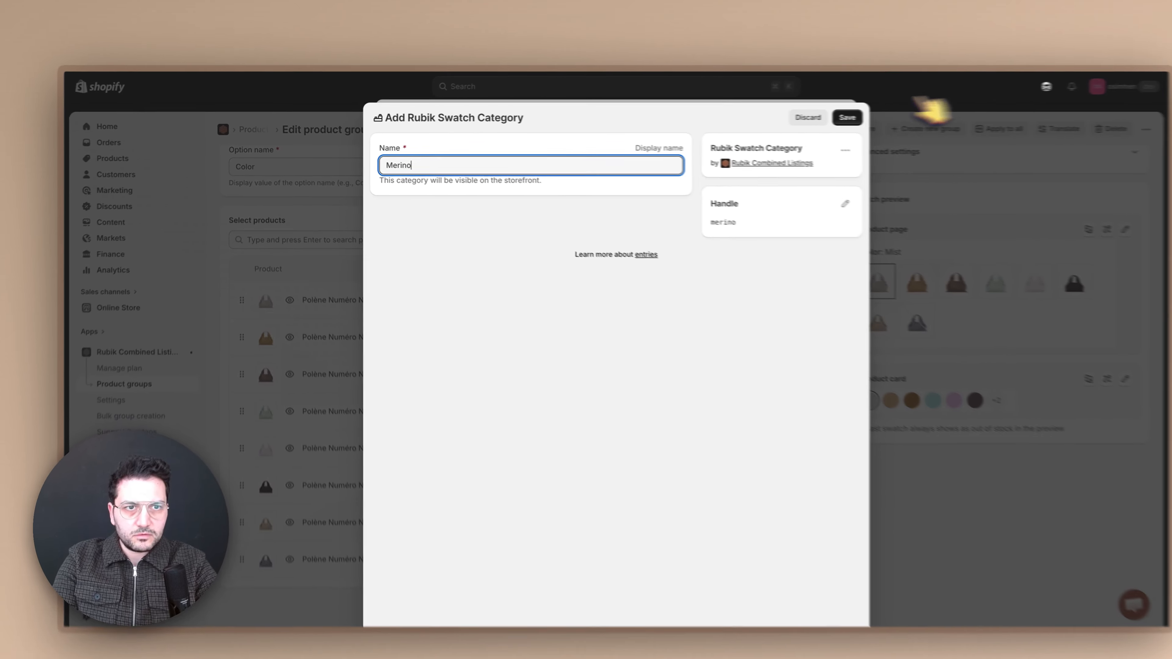
left_click(1164, 118)
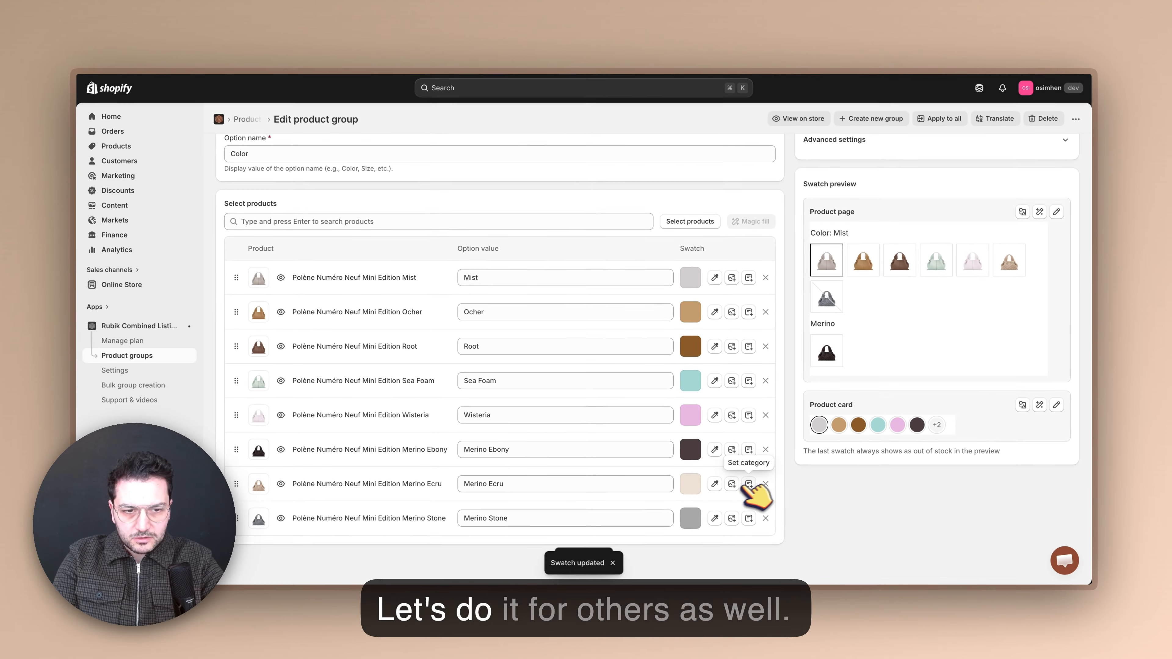
Assign the existing Merino category to the Merino Ecru and Merino Stone swatches, saving each one.
left_click(749, 483)
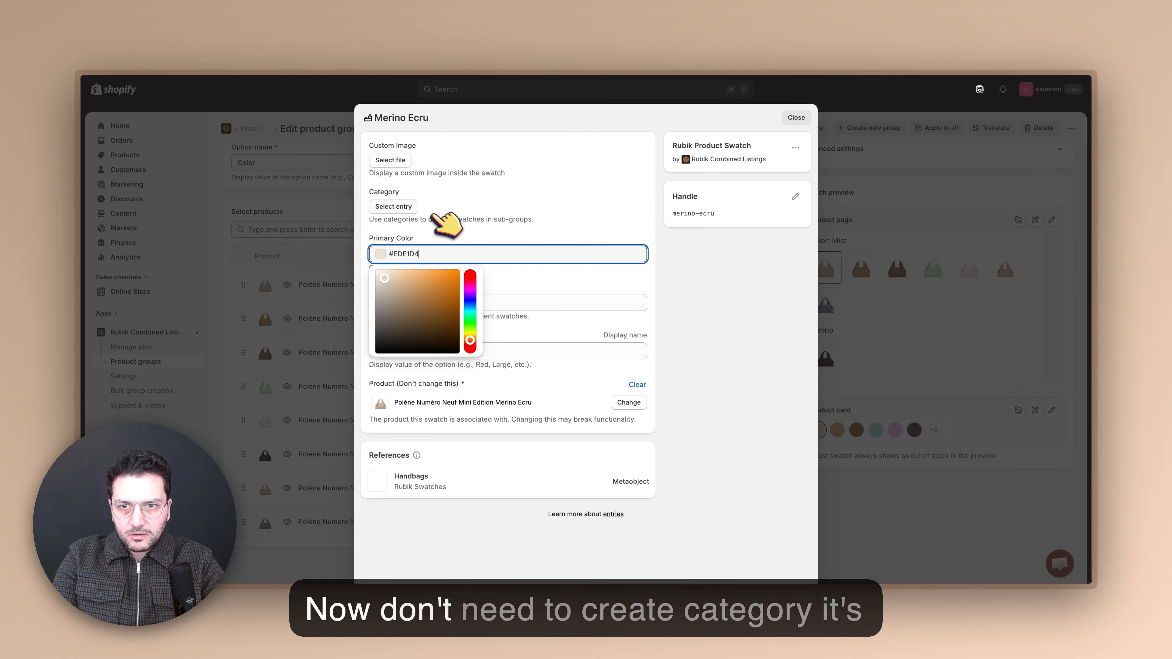
left_click(397, 207)
left_click(406, 259)
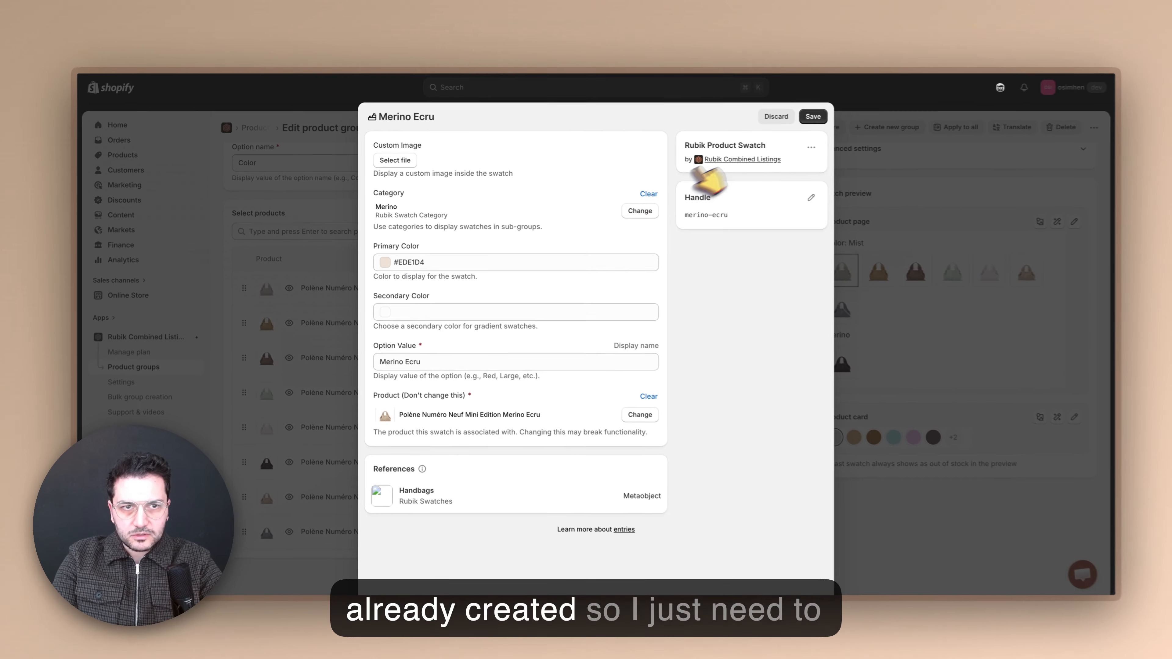
left_click(811, 117)
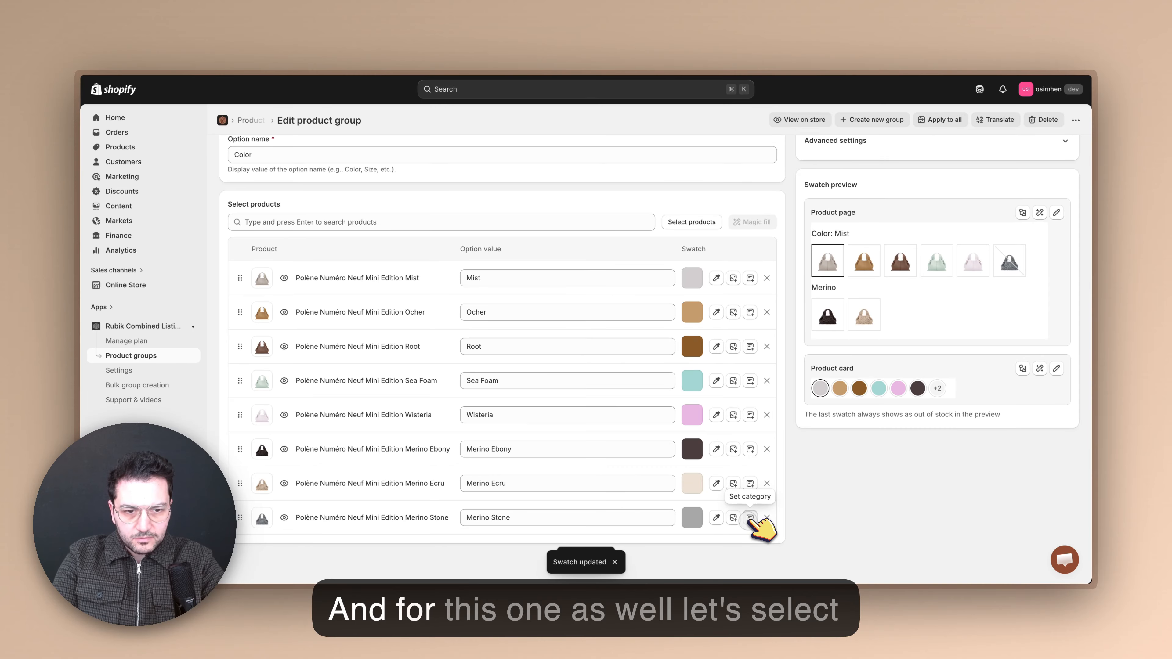
left_click(750, 517)
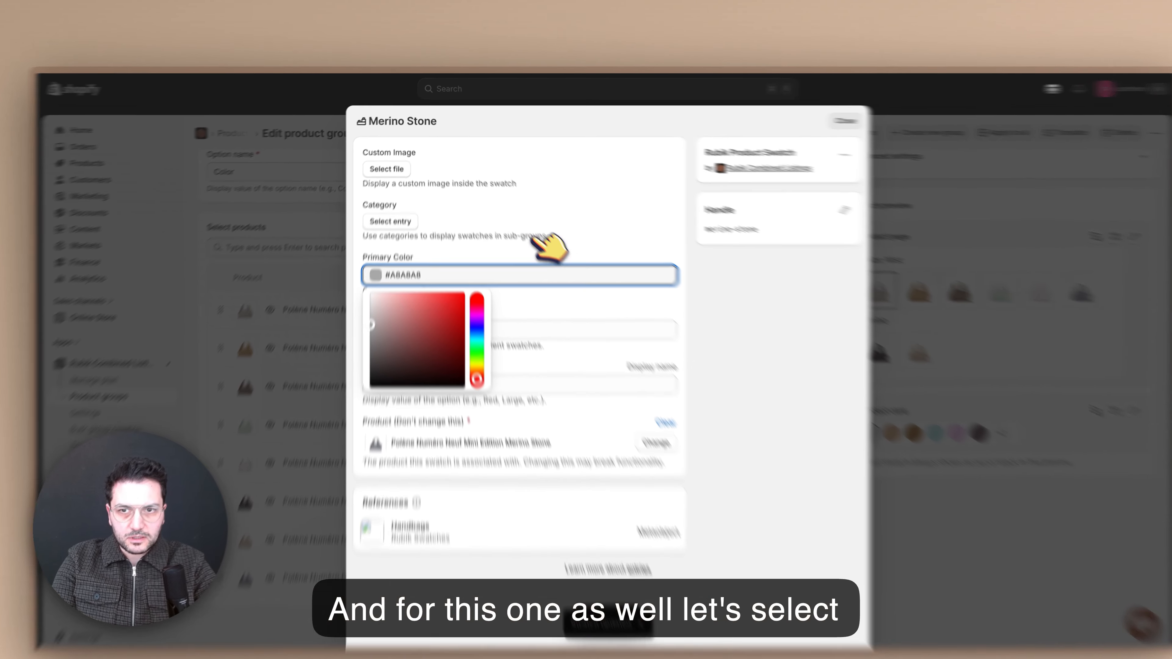
left_click(394, 206)
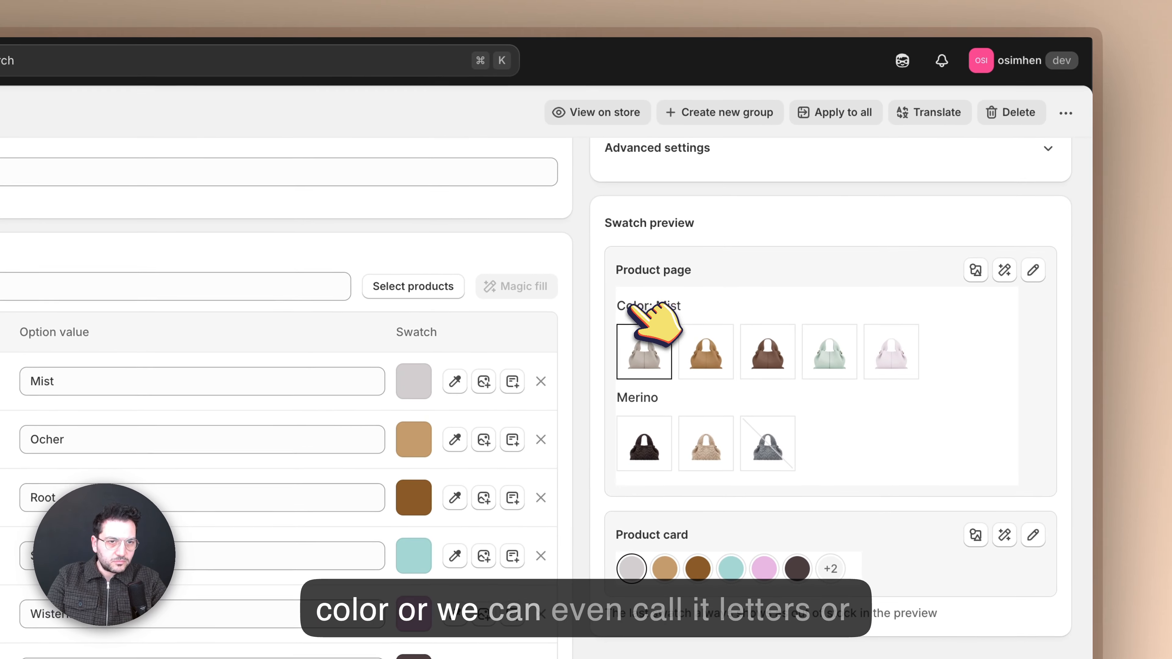
Check the categorized swatches on the Sea Foam bag's store page, return to the product group, and expand the product card preview's remaining swatches.
double_click(819, 234)
left_click(695, 305)
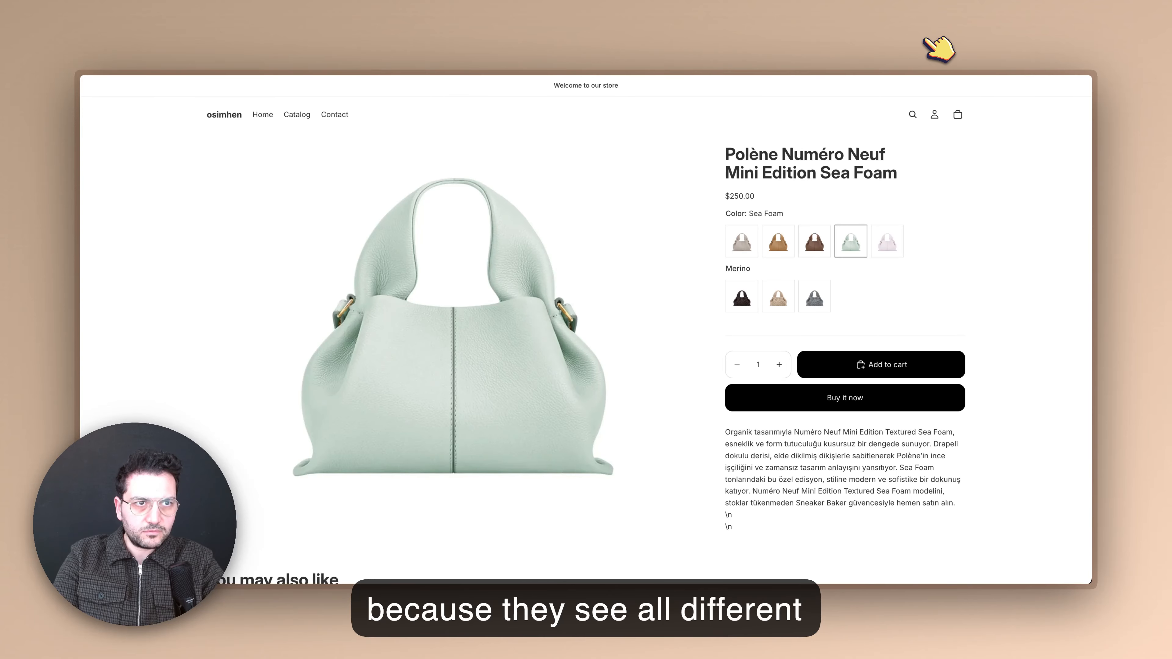
left_click(932, 47)
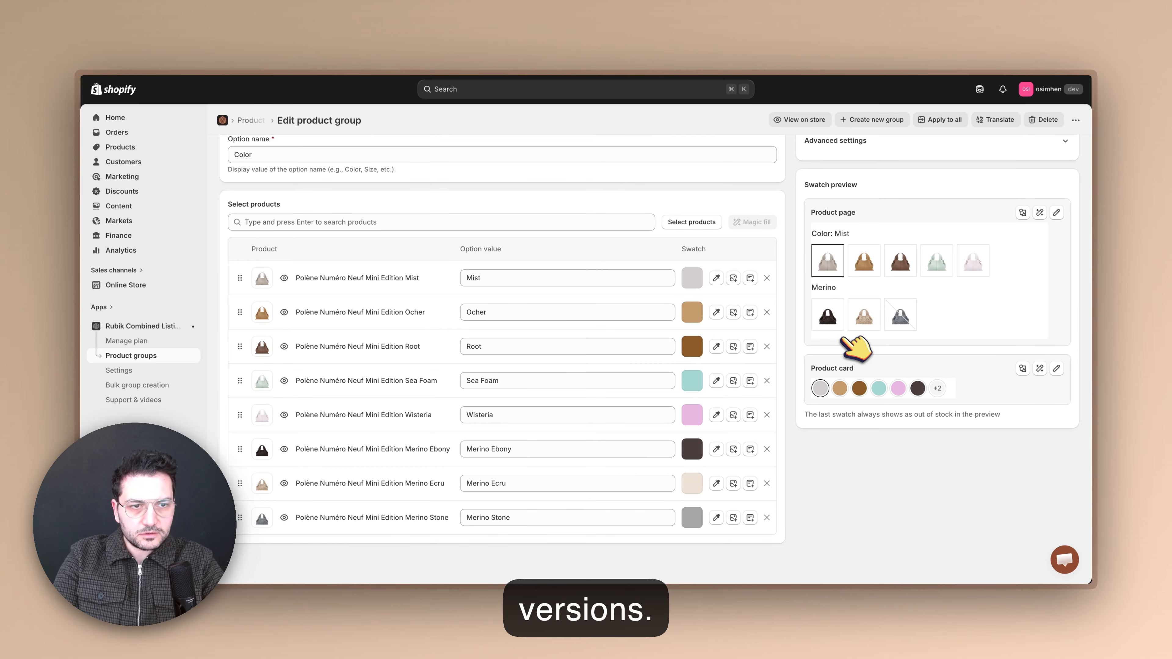
left_click(938, 389)
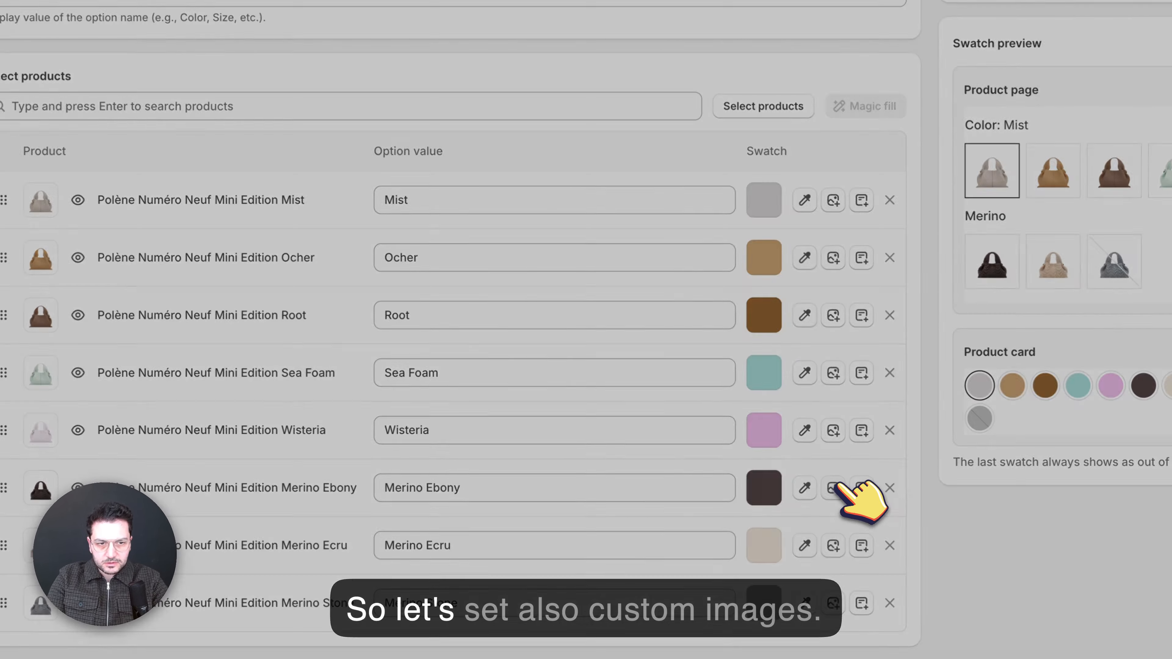
Set the dark brown cable-knit PNG as the Merino Ebony swatch's custom image and save the swatch.
left_click(733, 448)
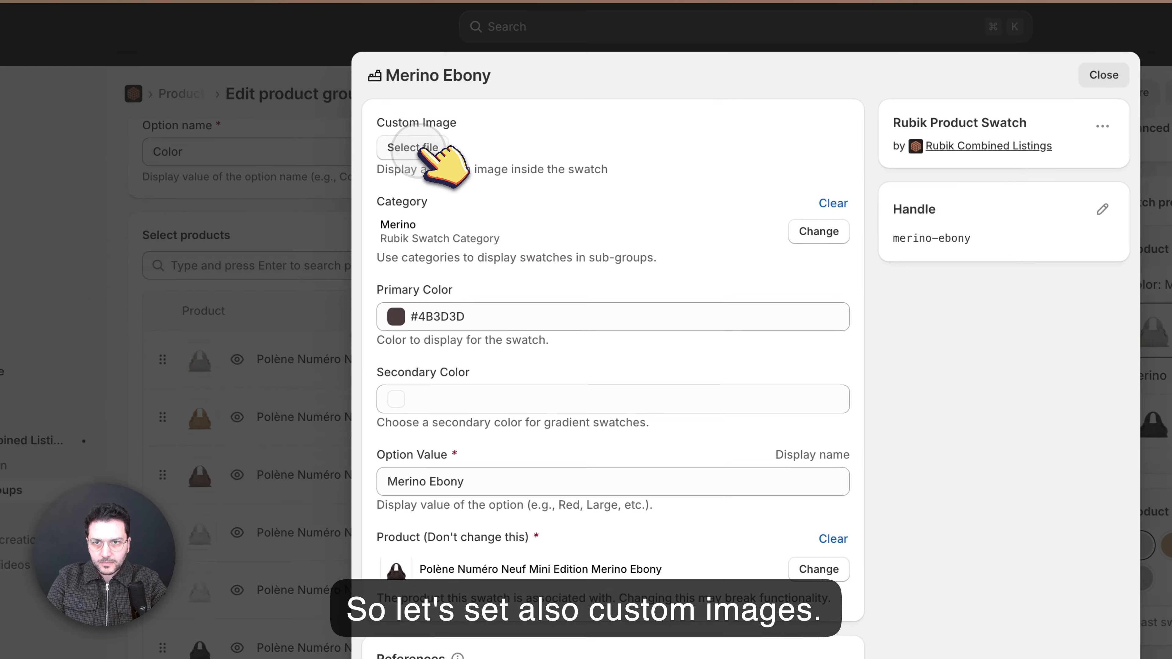
left_click(253, 2)
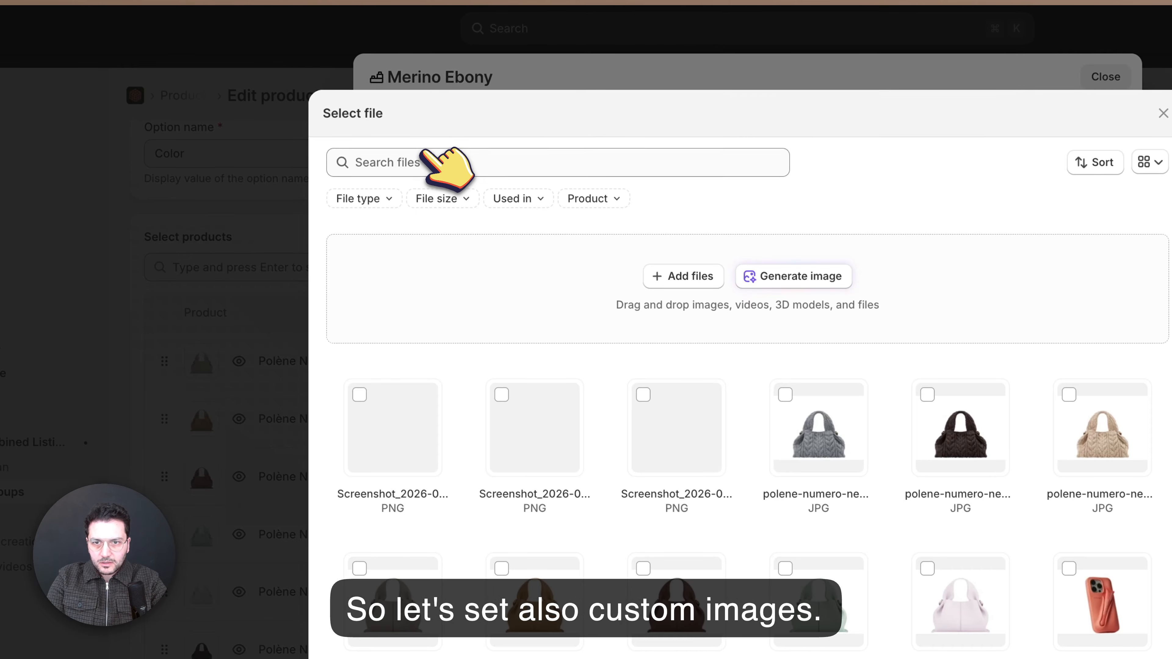
left_click(665, 415)
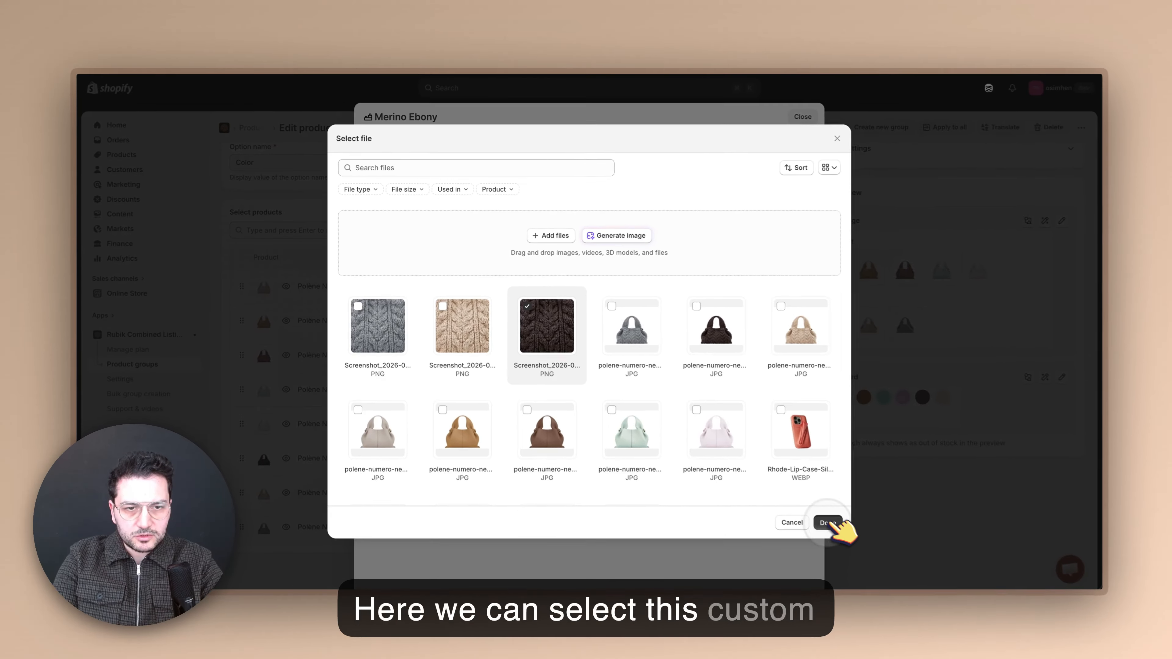
left_click(888, 567)
left_click(862, 108)
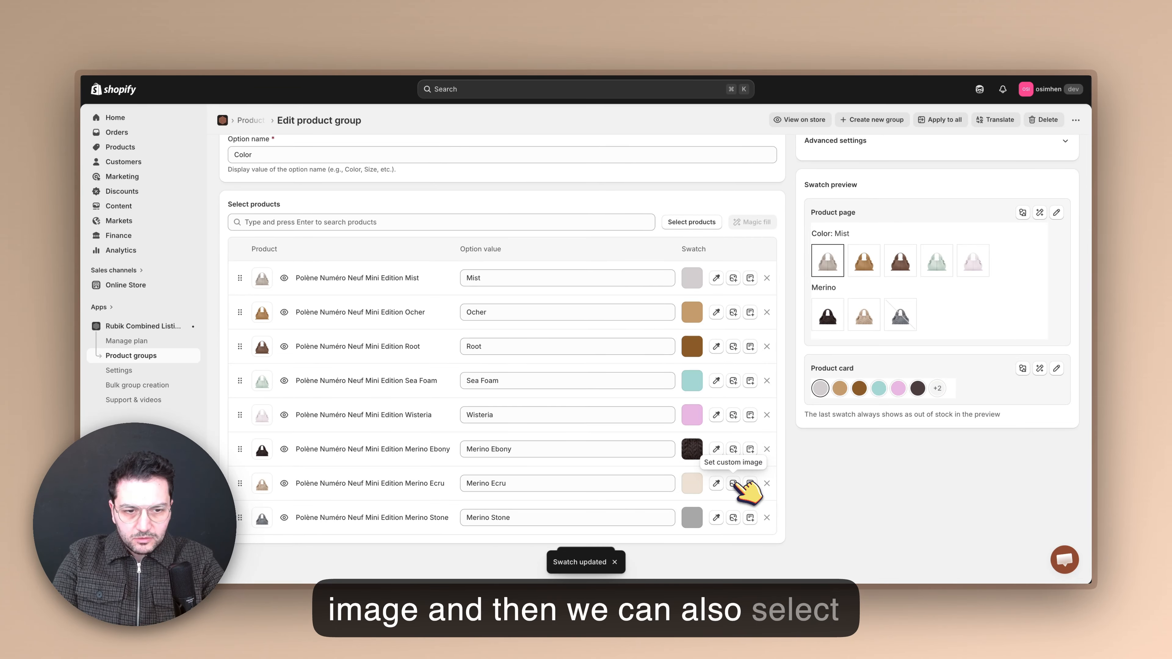
Set the beige cable-knit PNG as the Merino Ecru swatch's custom image and save the swatch.
left_click(734, 484)
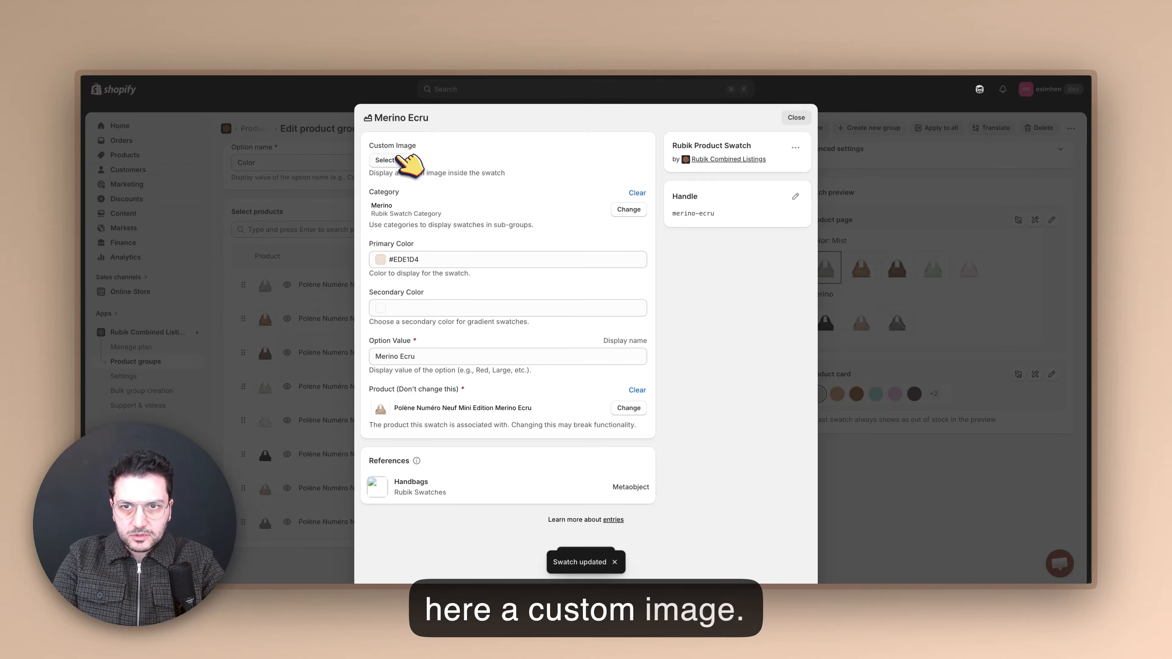
left_click(398, 158)
left_click(460, 319)
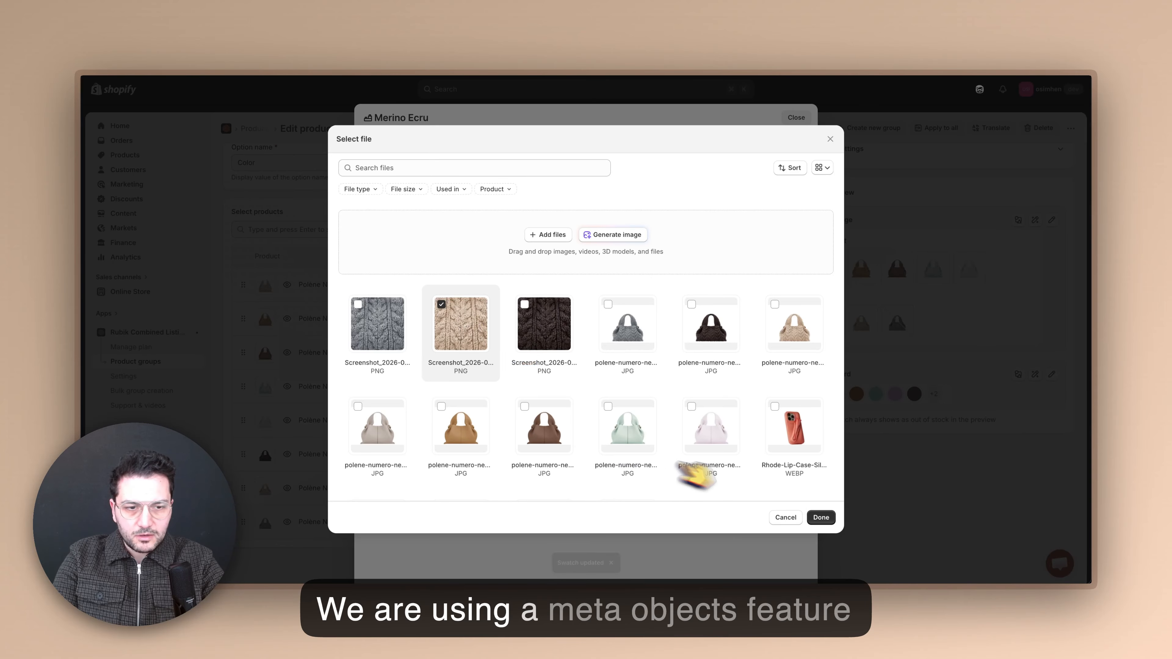
left_click(818, 517)
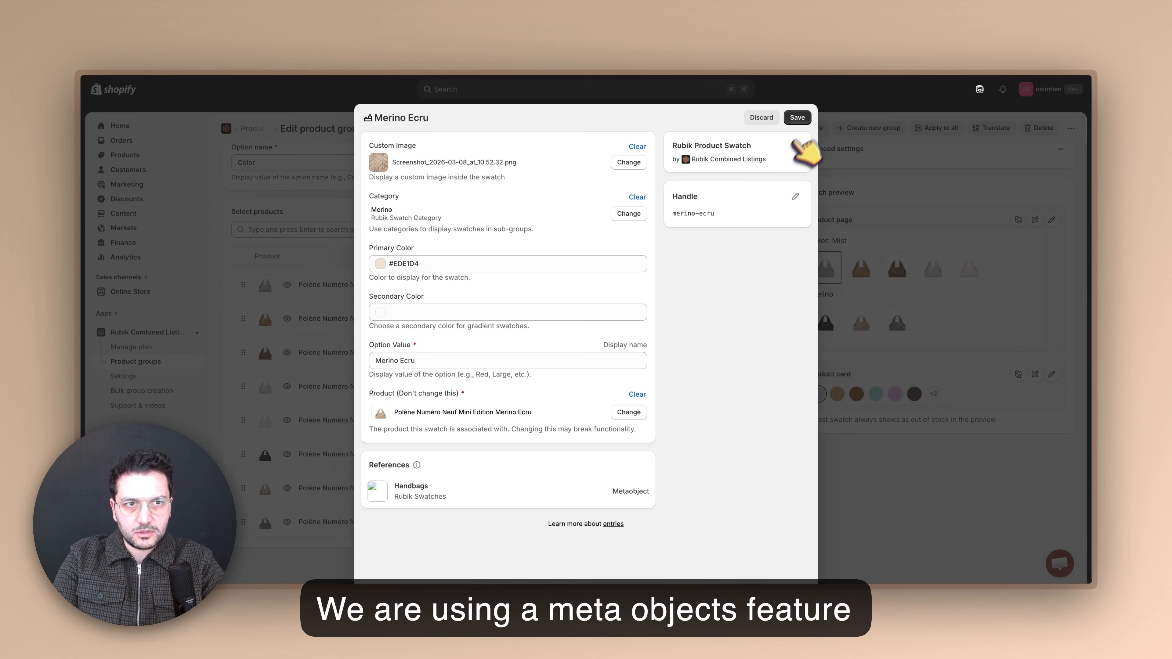
left_click(797, 117)
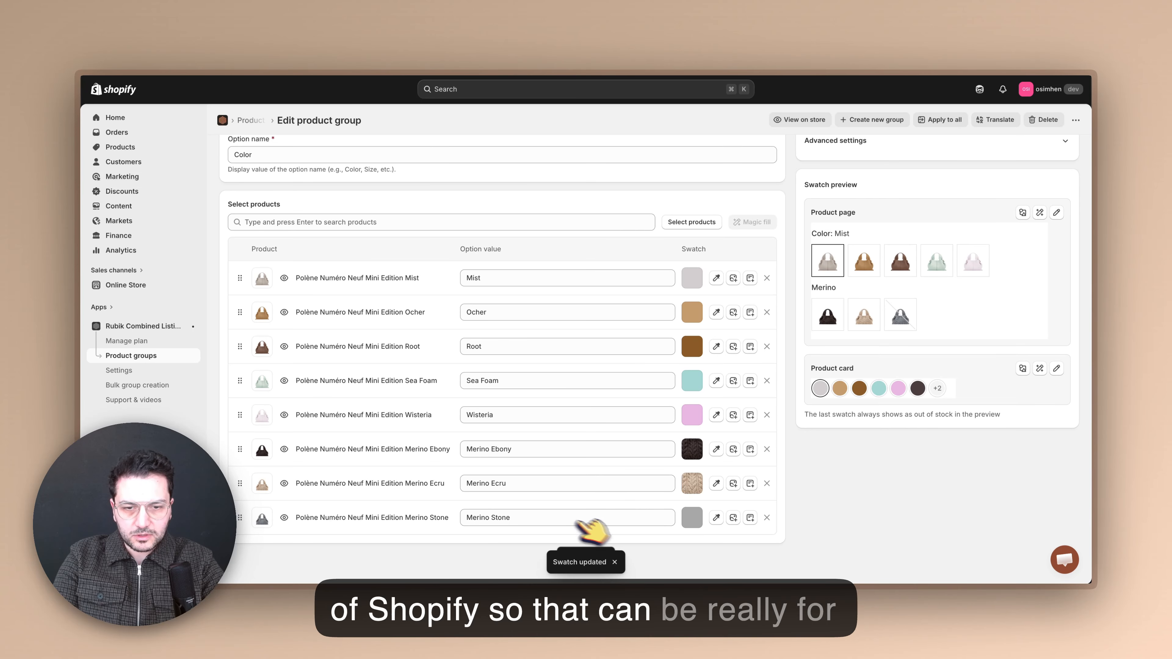
Set the grey cable-knit PNG as the Merino Stone swatch's custom image and save the swatch.
left_click(733, 518)
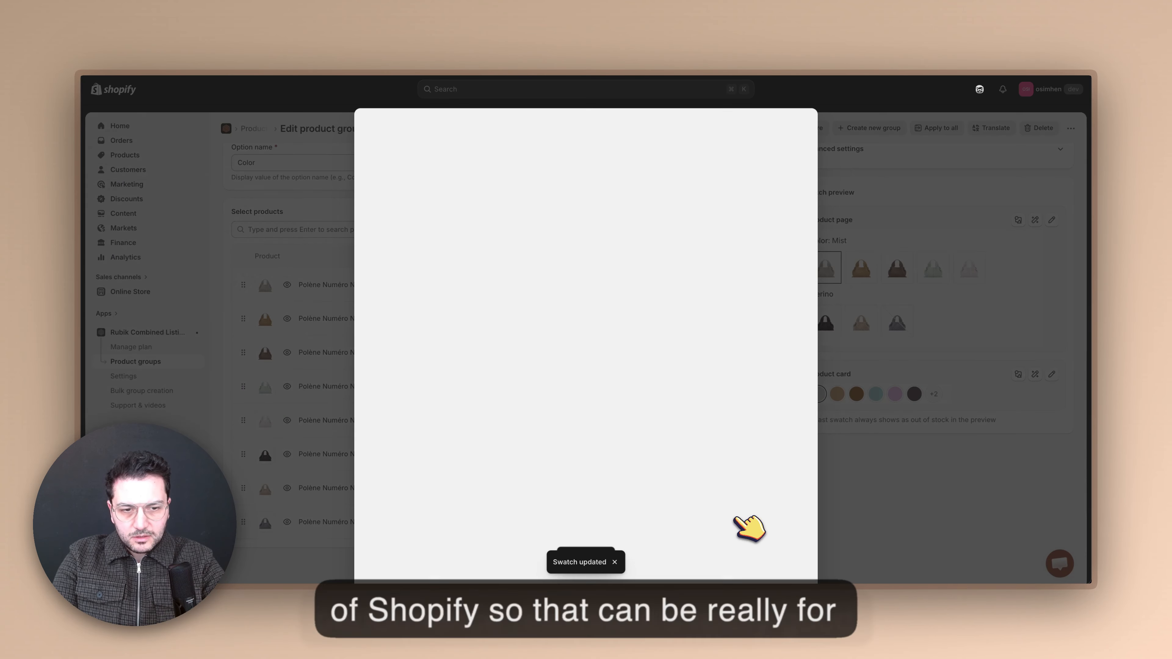
left_click(387, 161)
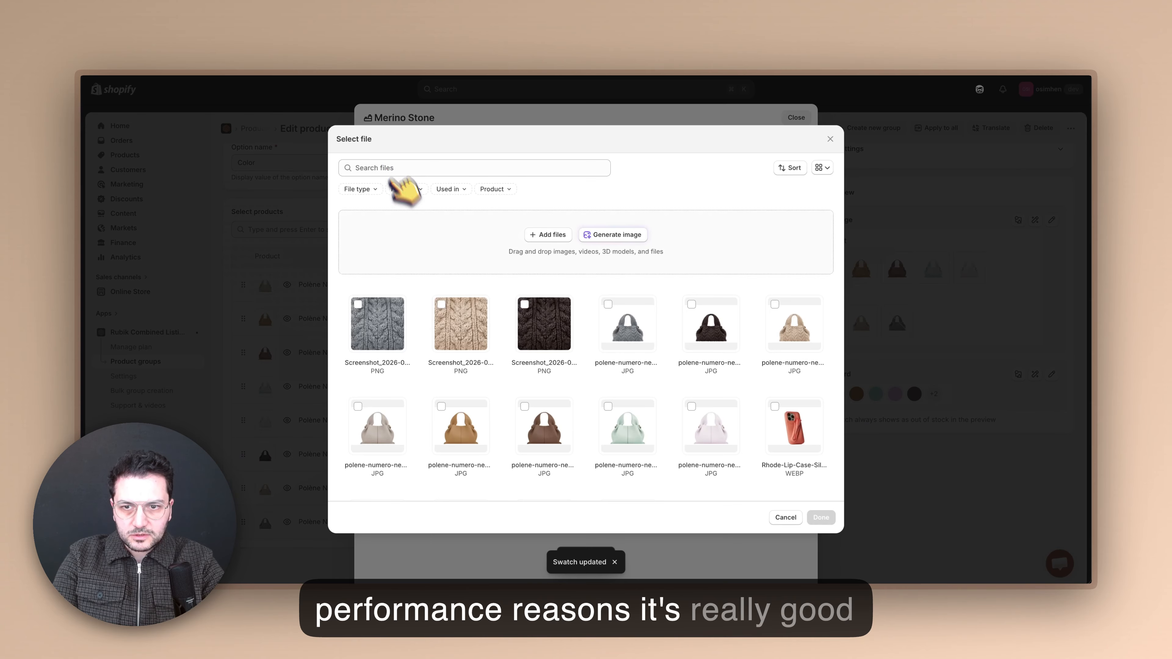
left_click(377, 323)
left_click(817, 517)
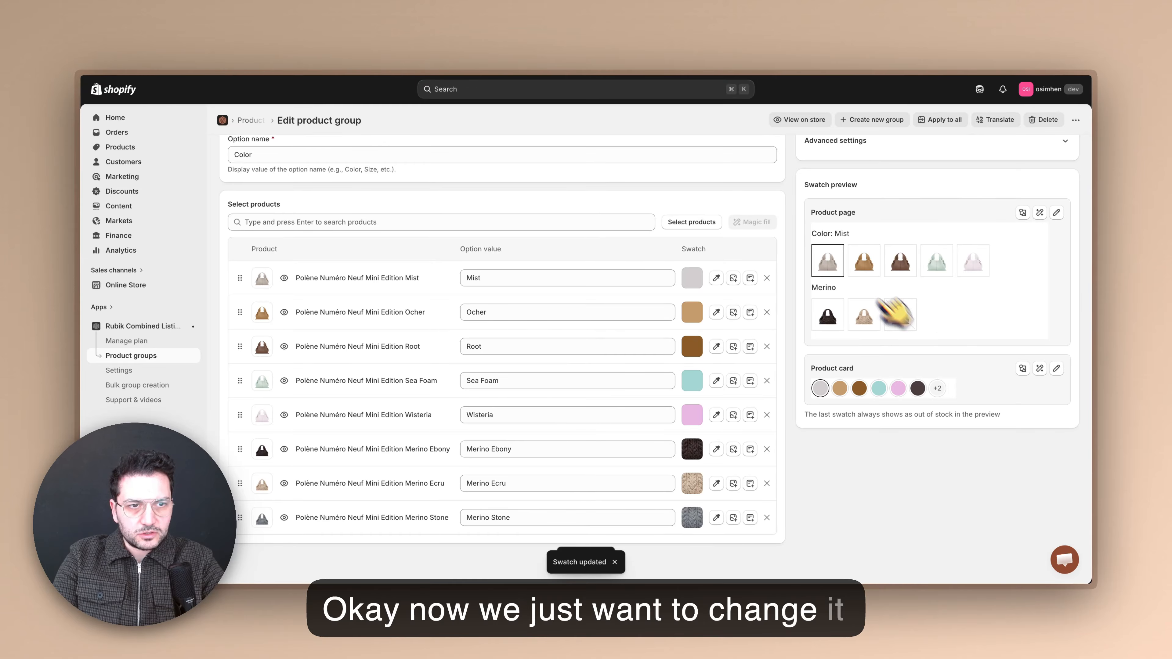
Set the product page swatches' image source to Auto (custom → colors → image) and save the product group.
left_click(1057, 212)
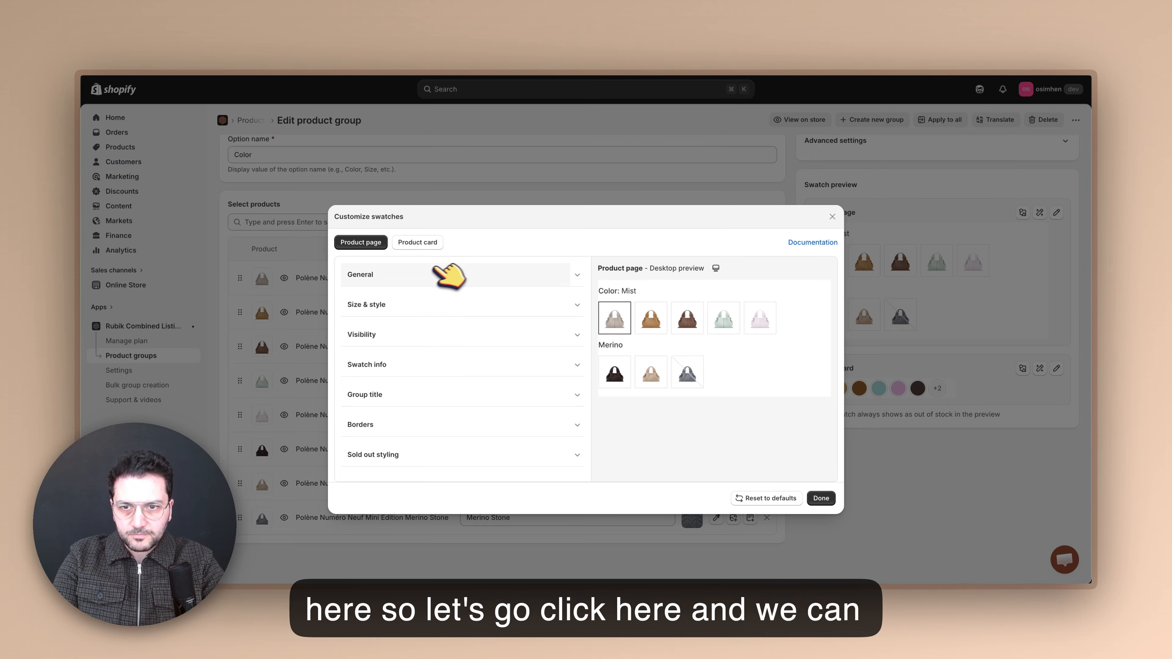
left_click(425, 277)
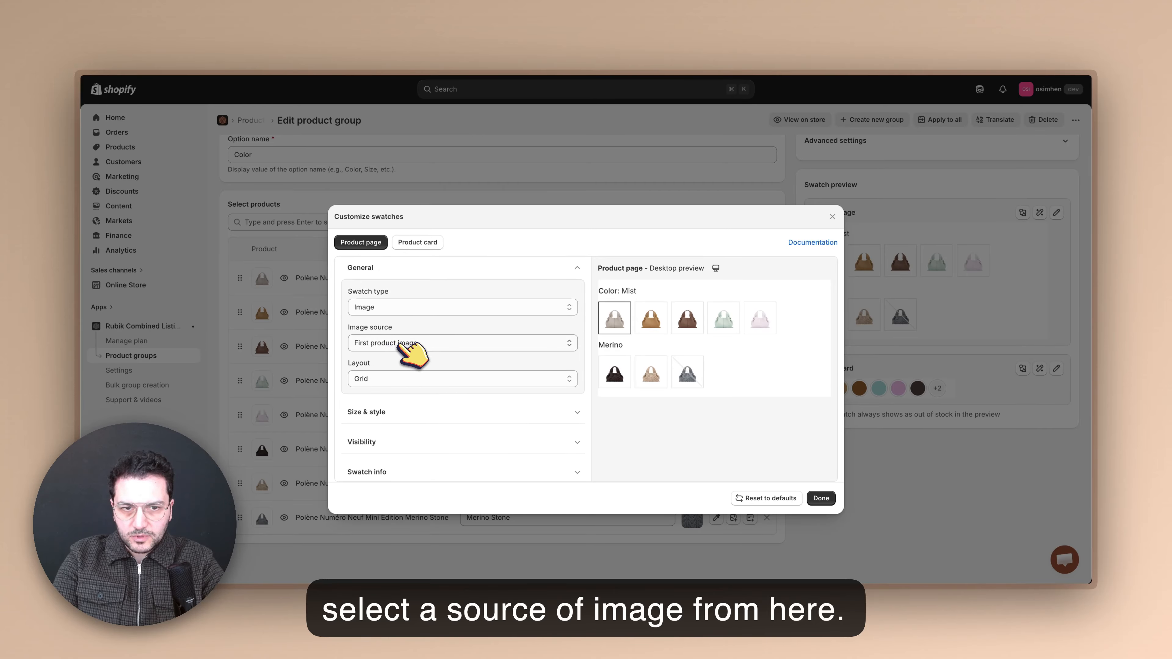
left_click(399, 344)
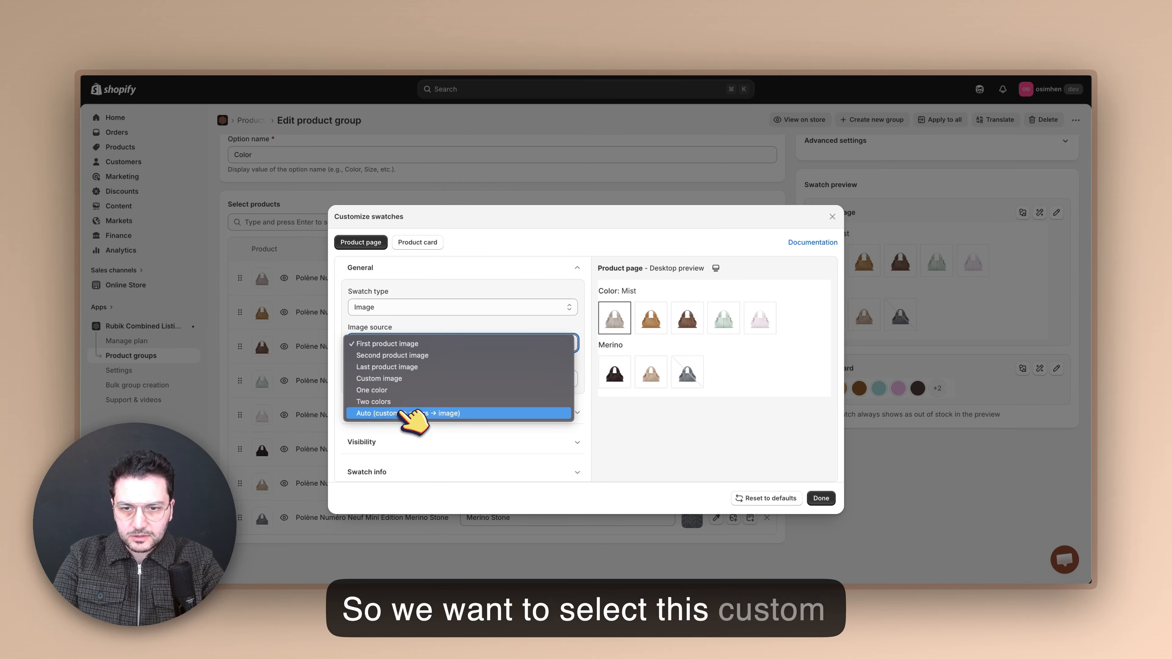
left_click(417, 414)
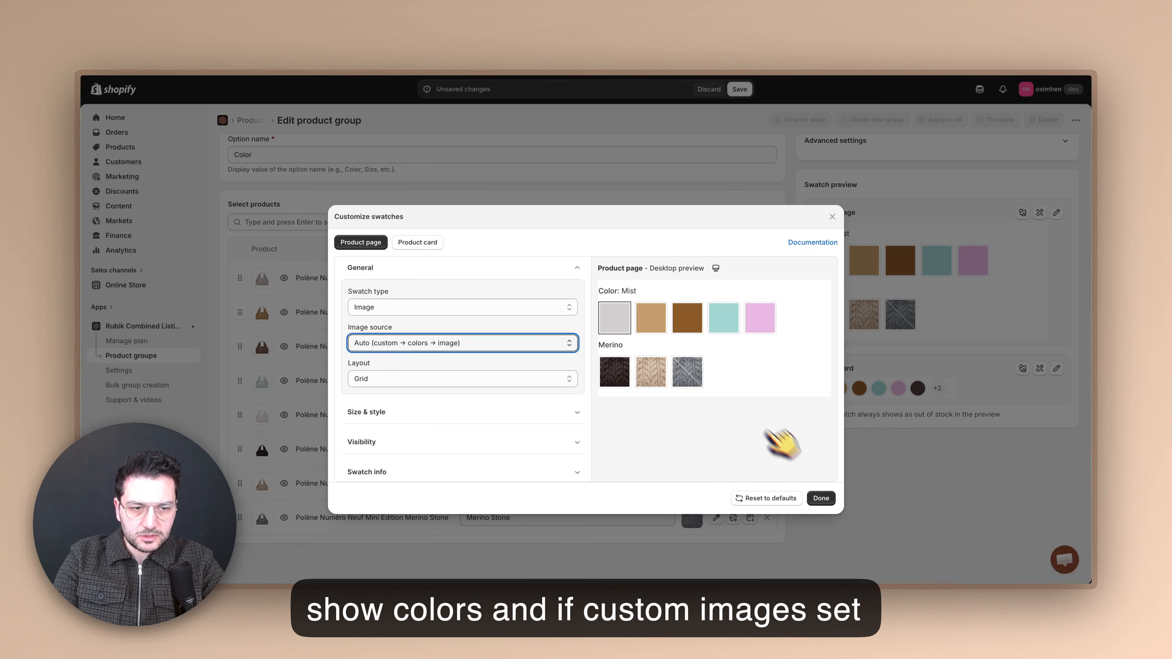
left_click(821, 498)
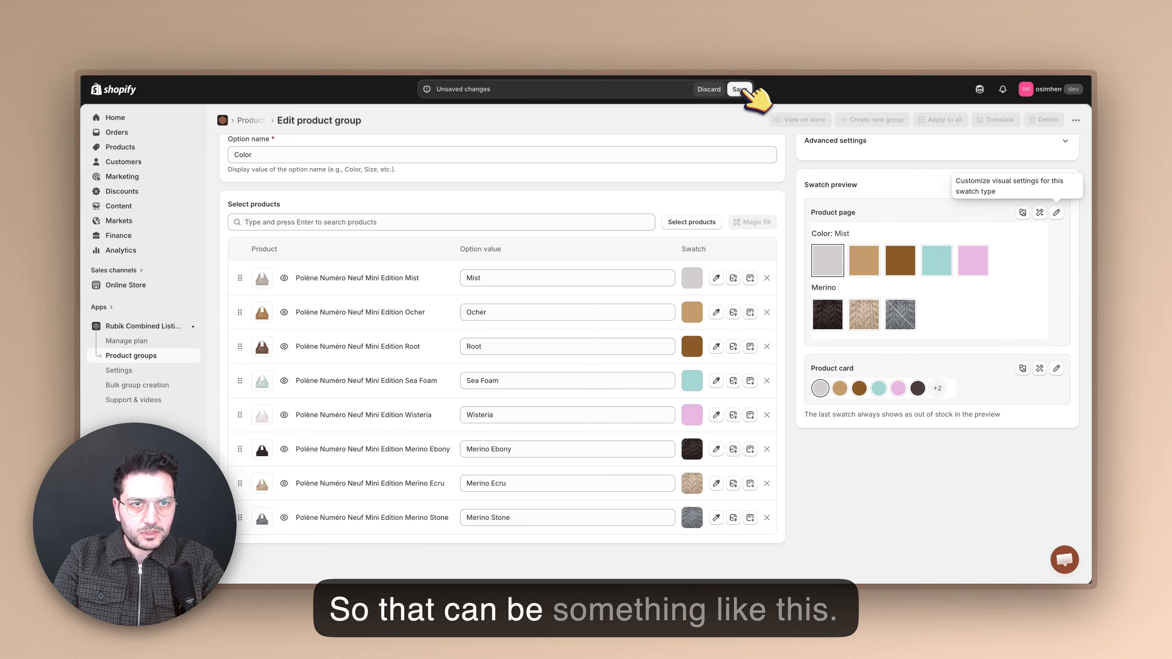
left_click(741, 89)
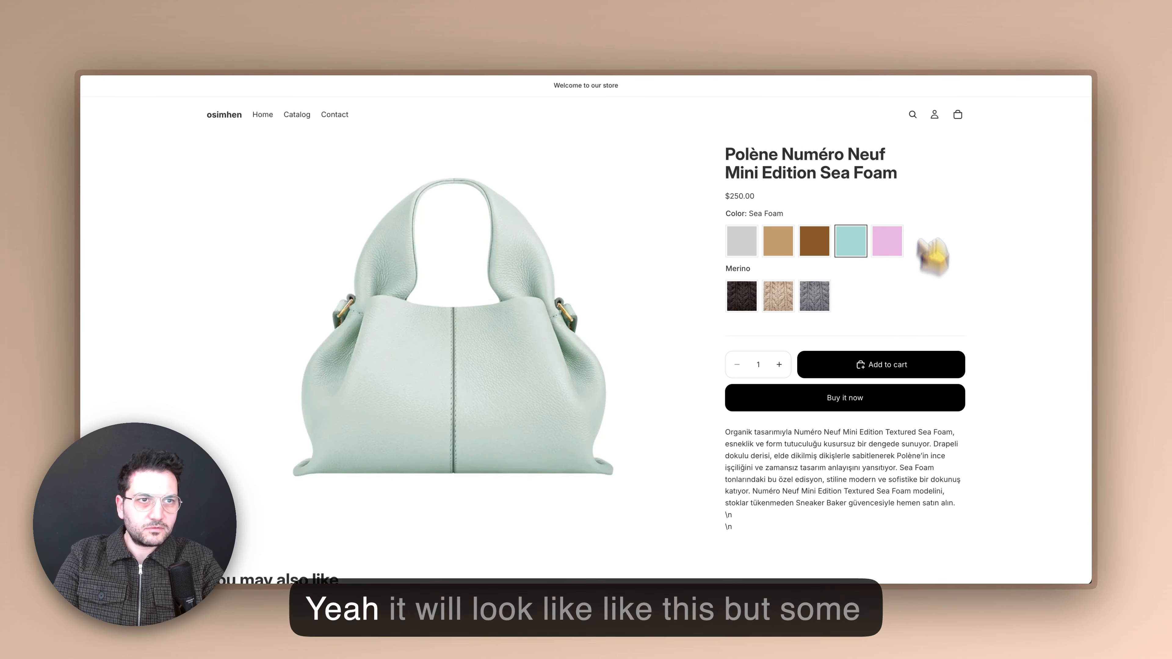
Return to the product group and look through the product page swatches' visual setting categories, then close them unchanged.
left_click(926, 41)
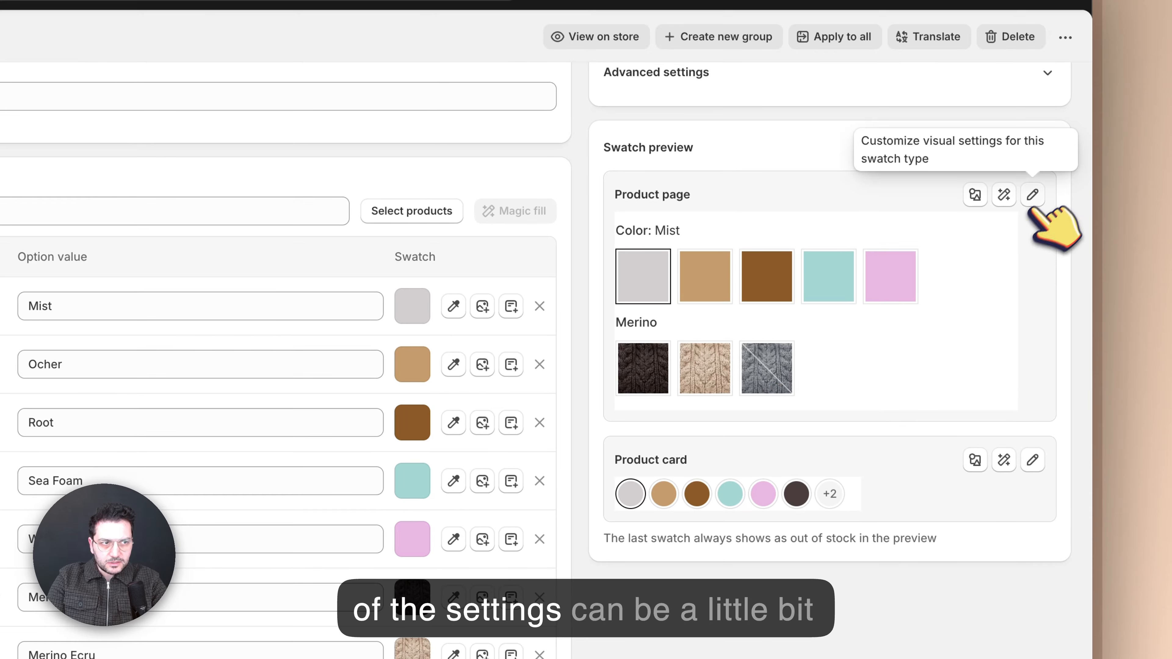
left_click(1032, 197)
scroll(438, 378, "down", 2)
scroll(369, 415, "up", 2)
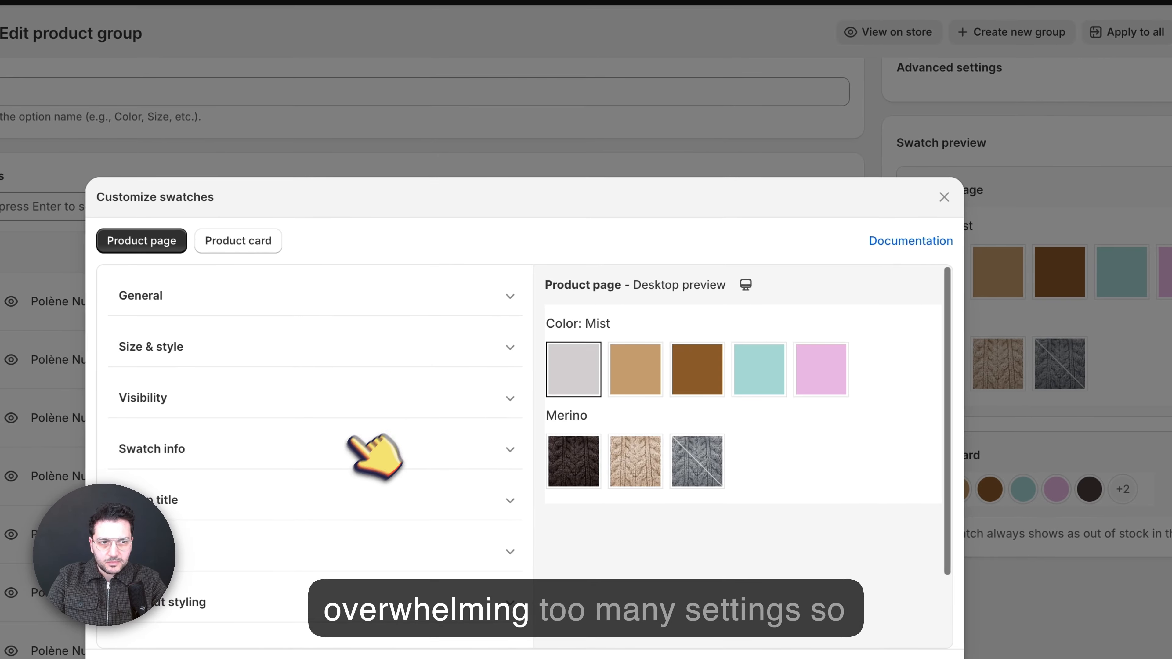
left_click(944, 197)
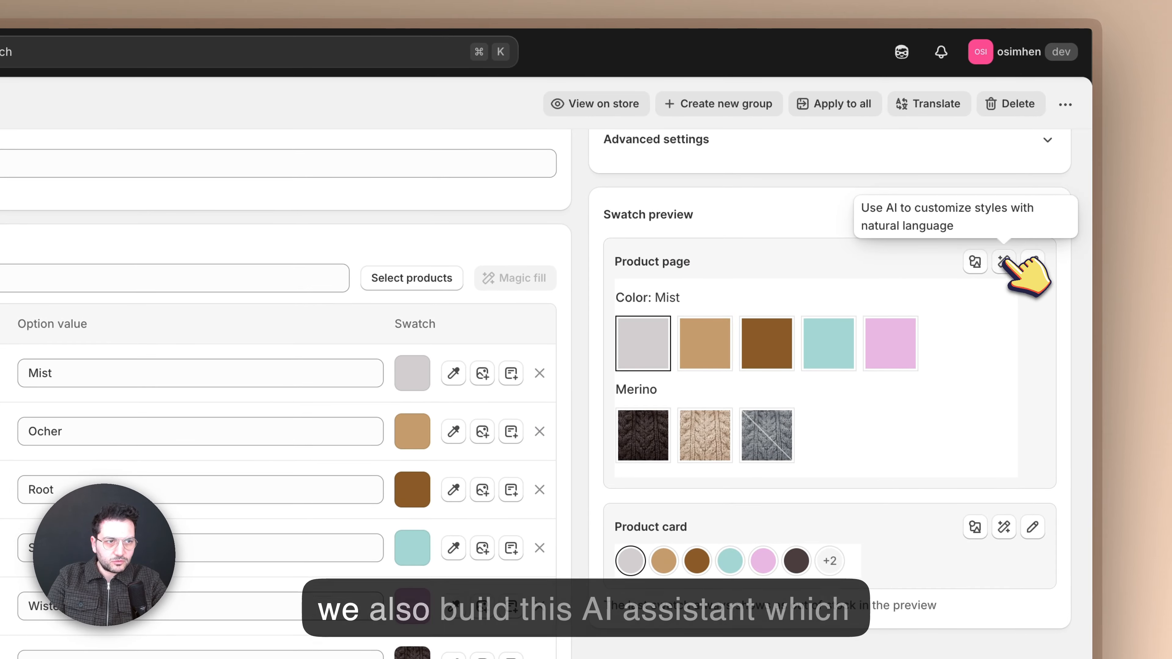
Ask the AI styling assistant for the product page swatches to "Make swatches circle and smaller".
left_click(1004, 262)
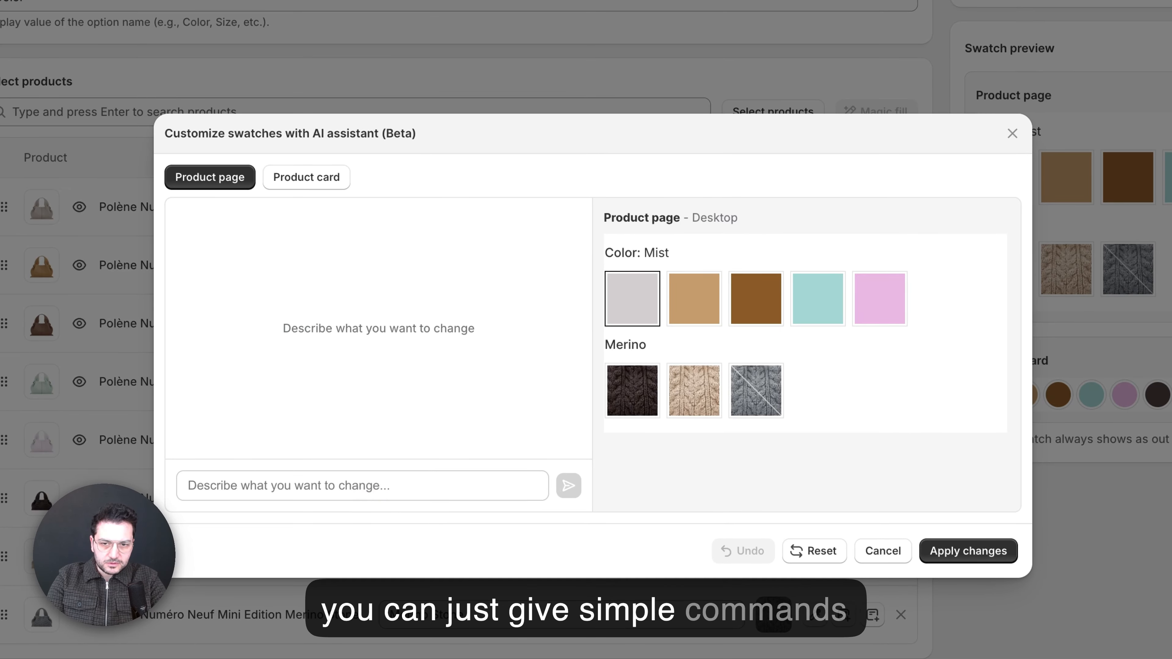
type("Make swatches circle and")
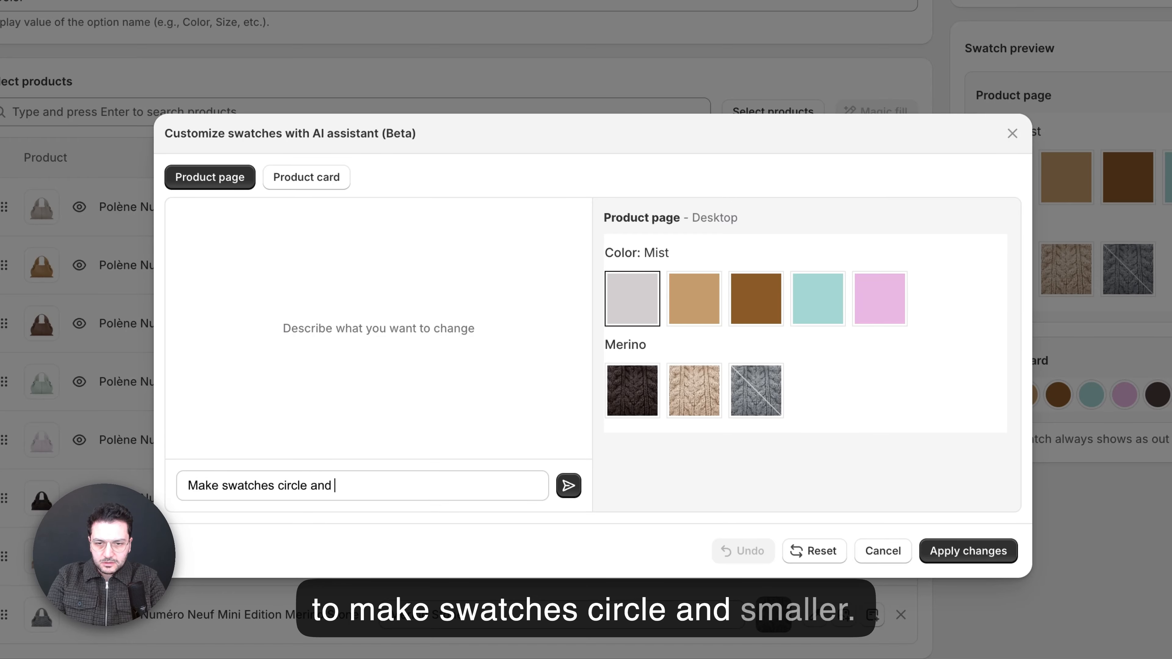
type("ler")
key("Return")
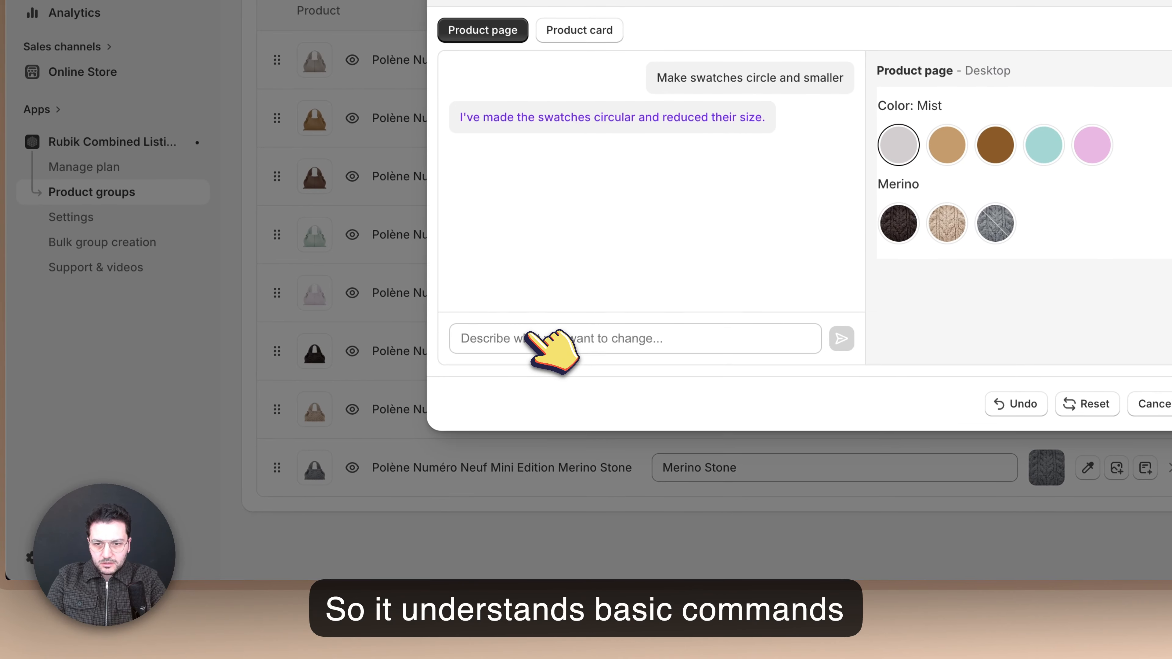
Ask the AI assistant to "reduce the gap" between the swatches and apply the changes.
type("reduce")
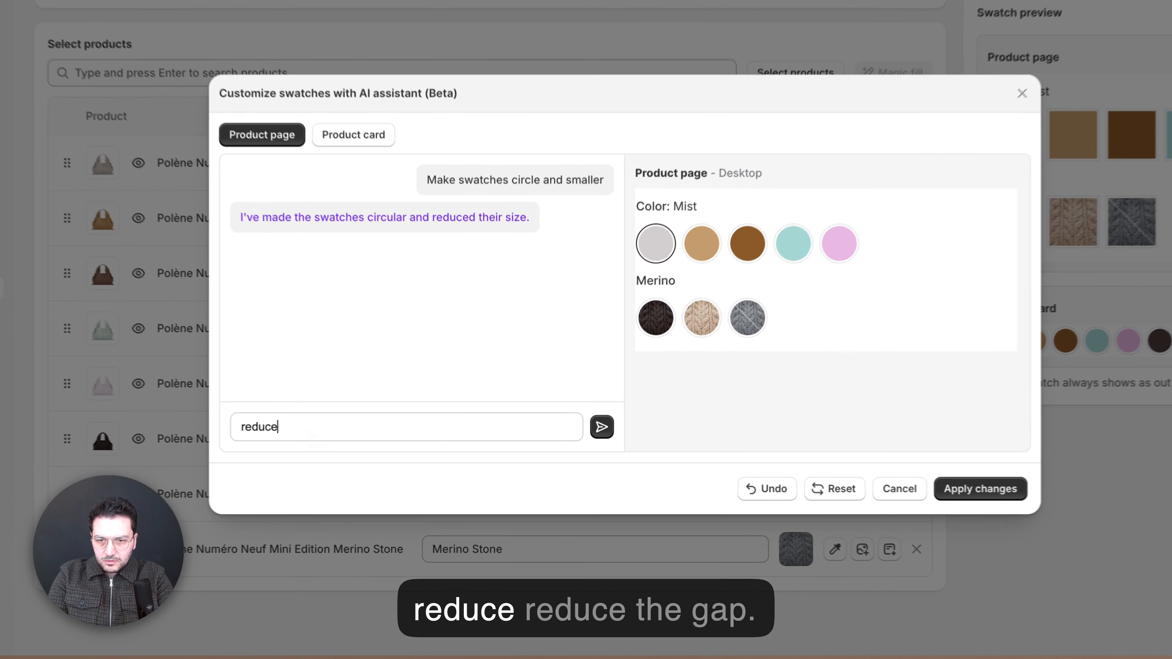
type(" the ga")
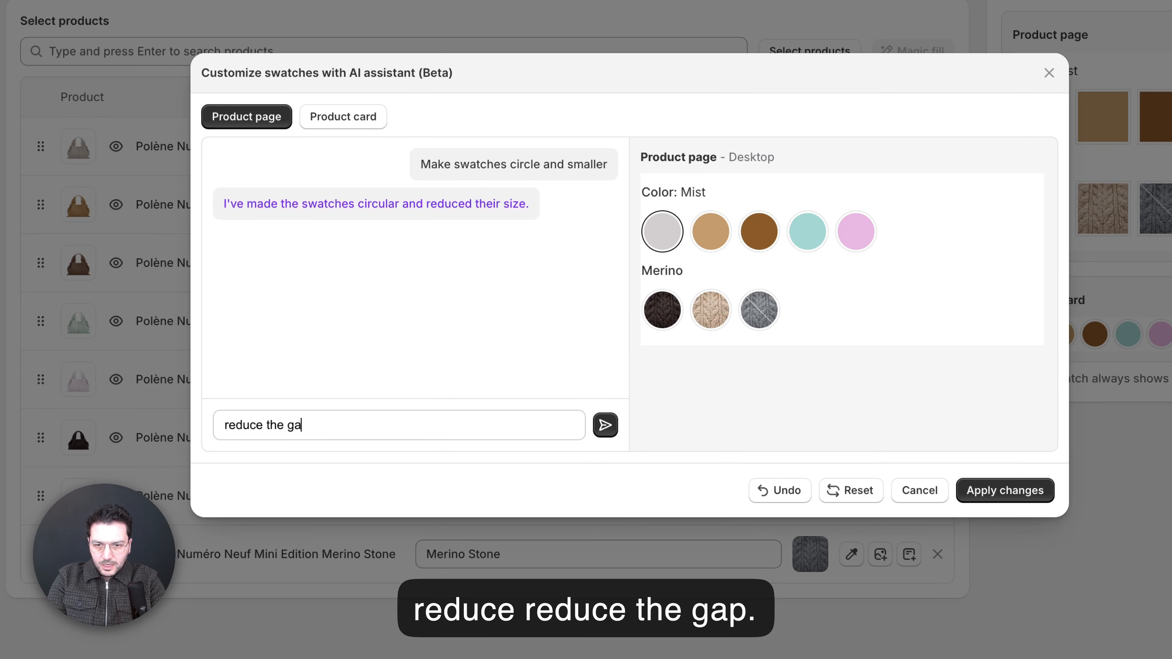
type("p")
key("Return")
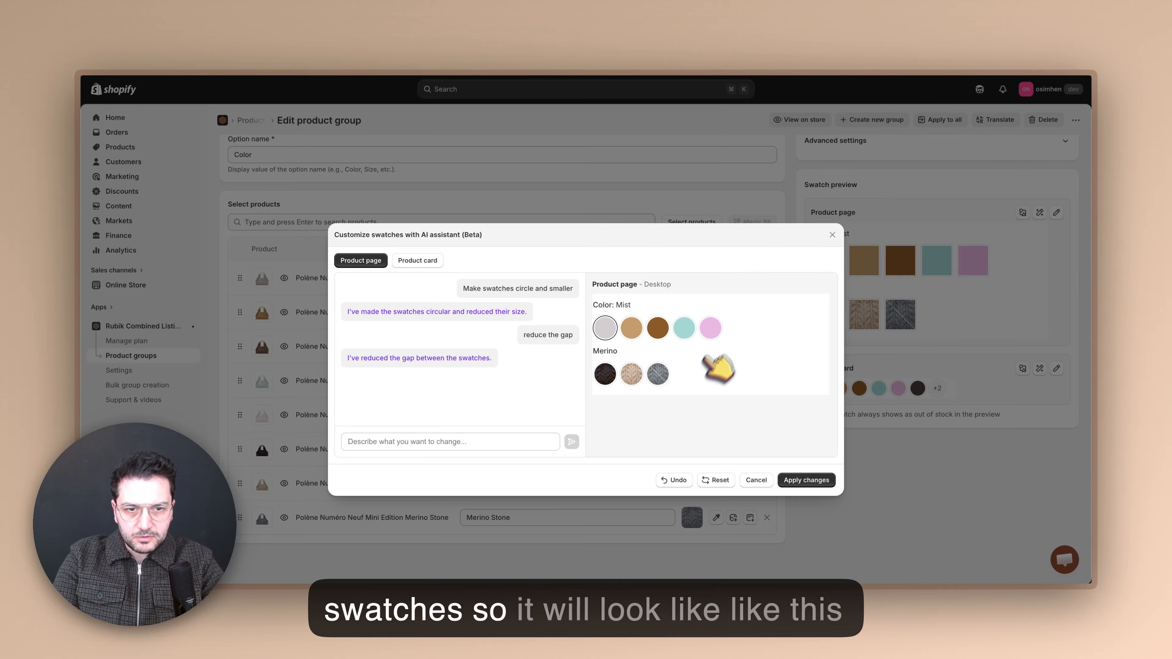
left_click(807, 480)
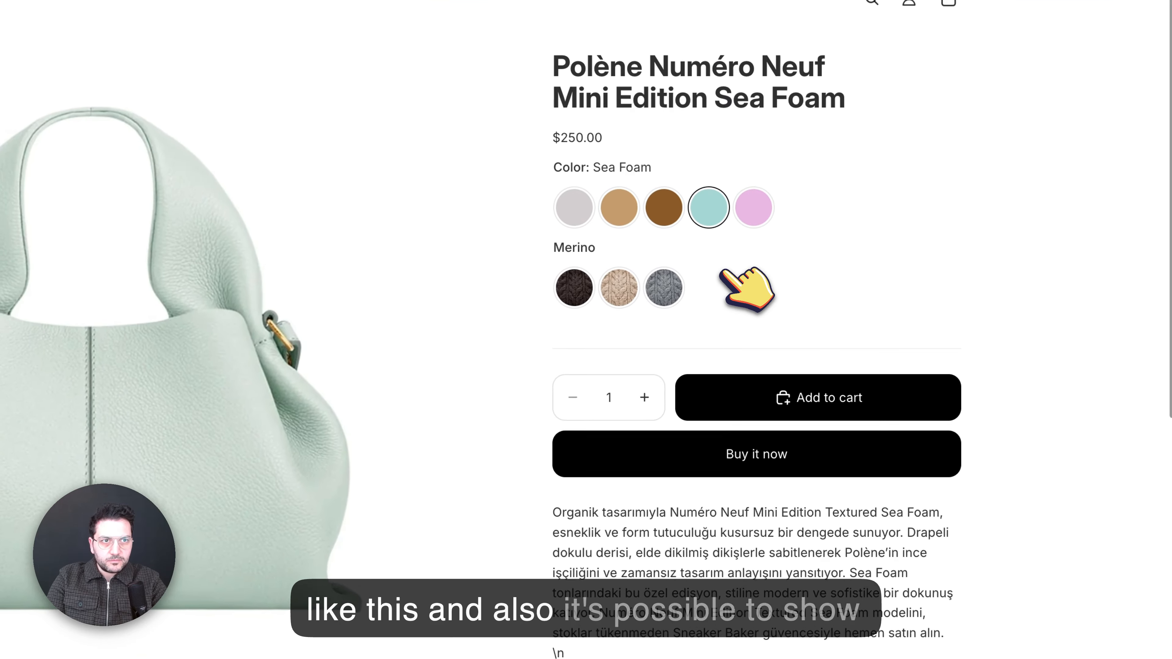
Check the product card swatches in the store's recommendations and on its home page, and open the Sea Foam bag.
scroll(491, 432, "down", 8)
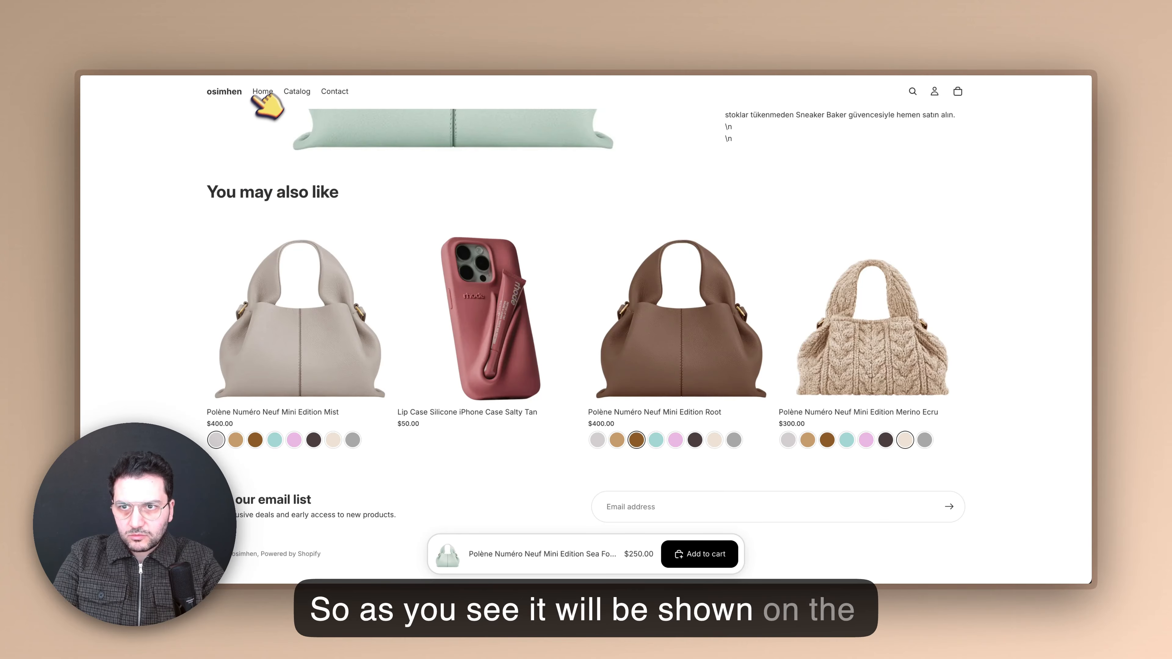
left_click(264, 90)
scroll(209, 388, "down", 5)
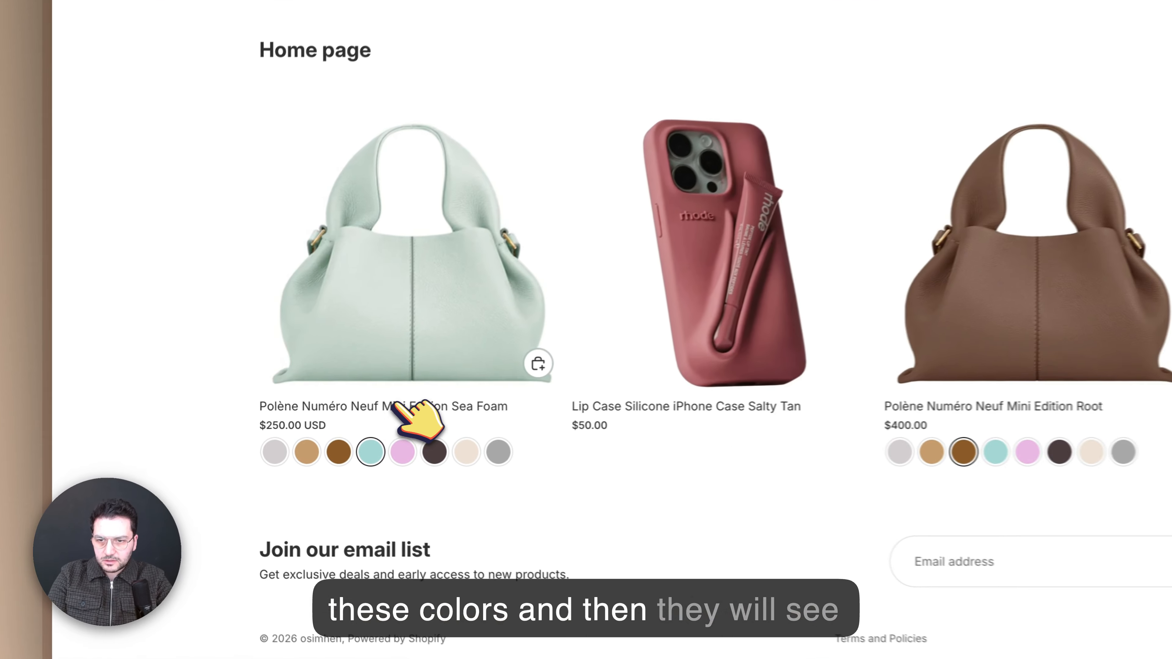
left_click(444, 280)
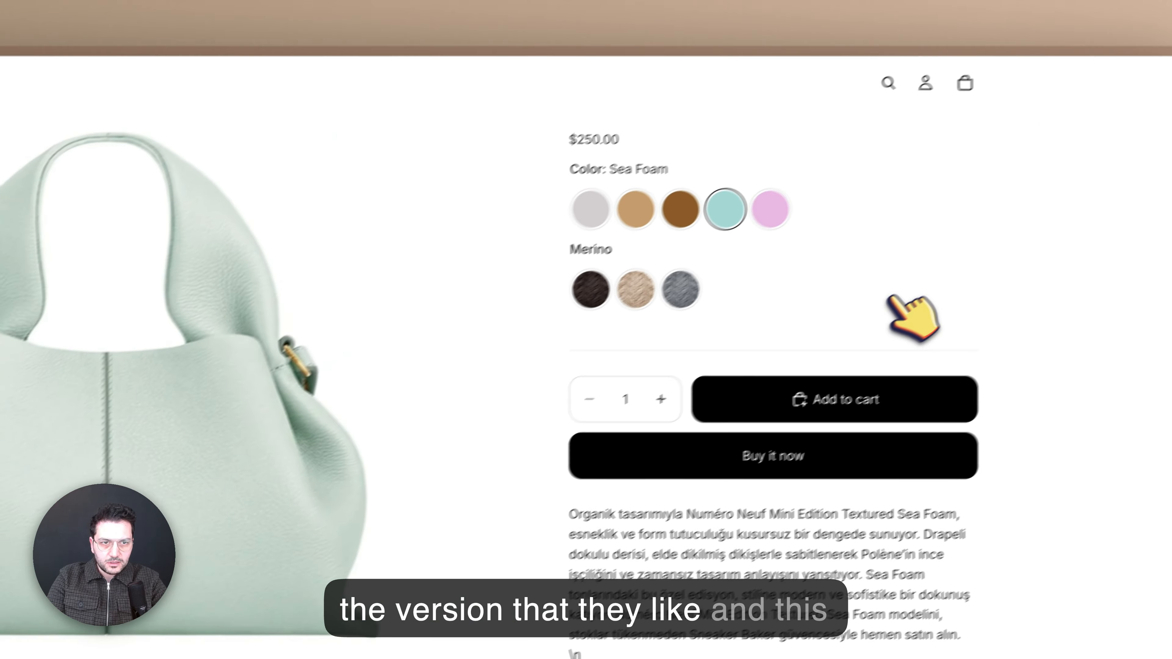
scroll(881, 330, "up", 3)
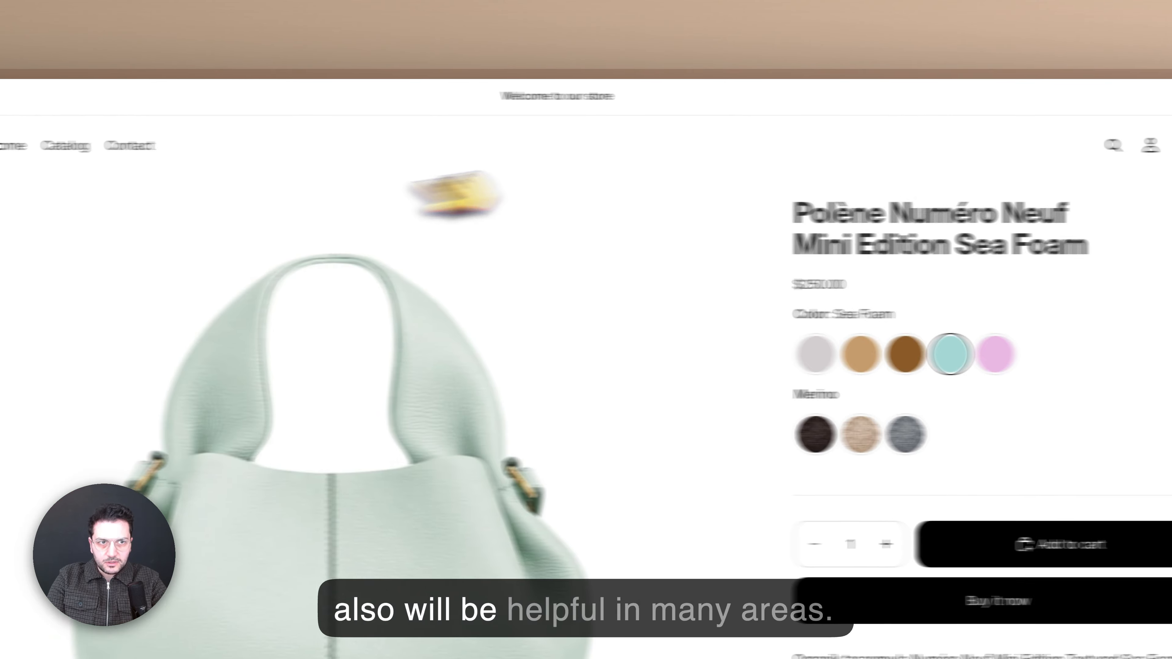
Open the store's search overlay, expand the Sea Foam bag's remaining swatches to inspect them, and close the overlay.
left_click(849, 150)
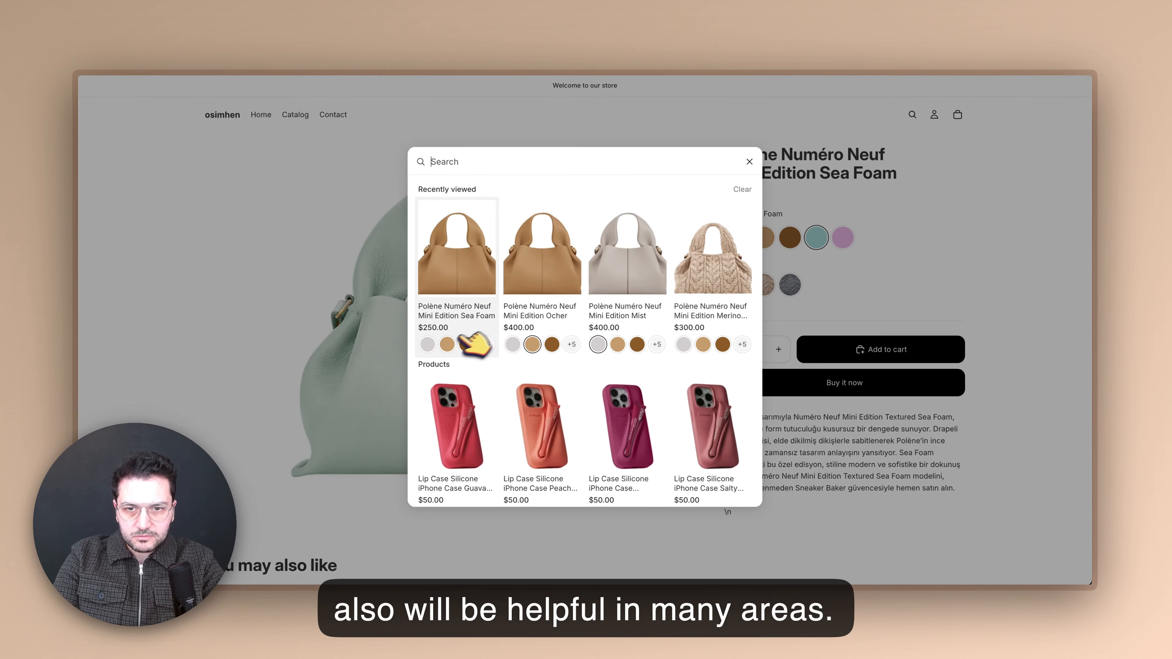
left_click(474, 350)
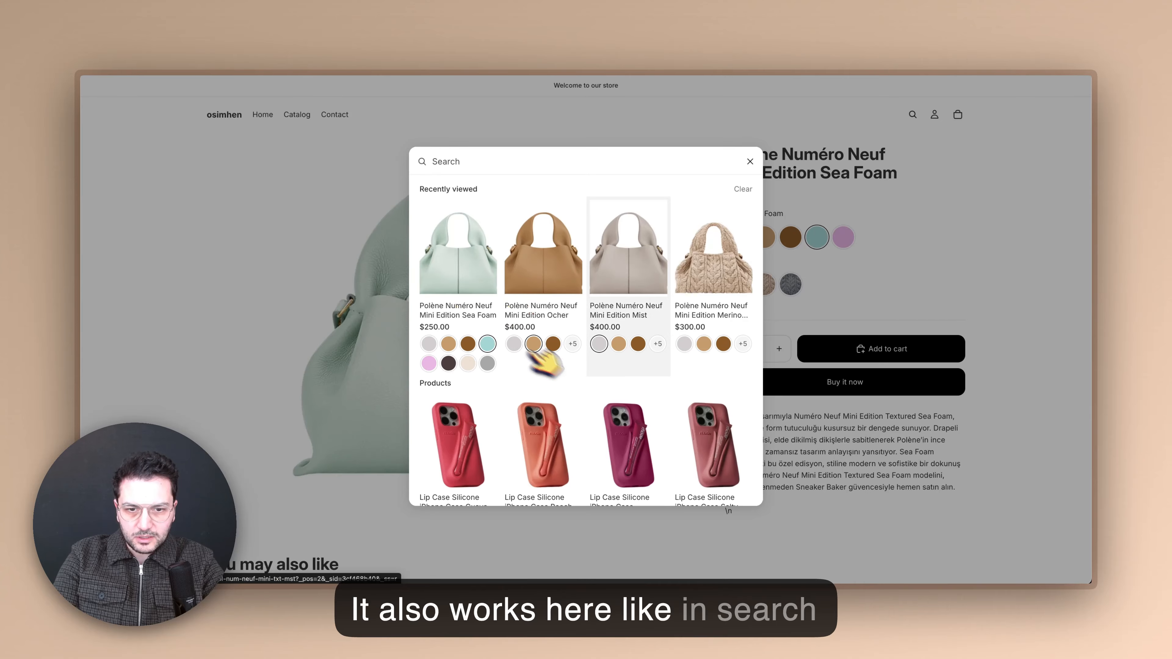
scroll(623, 360, "down", 1)
scroll(622, 387, "up", 1)
left_click(1069, 231)
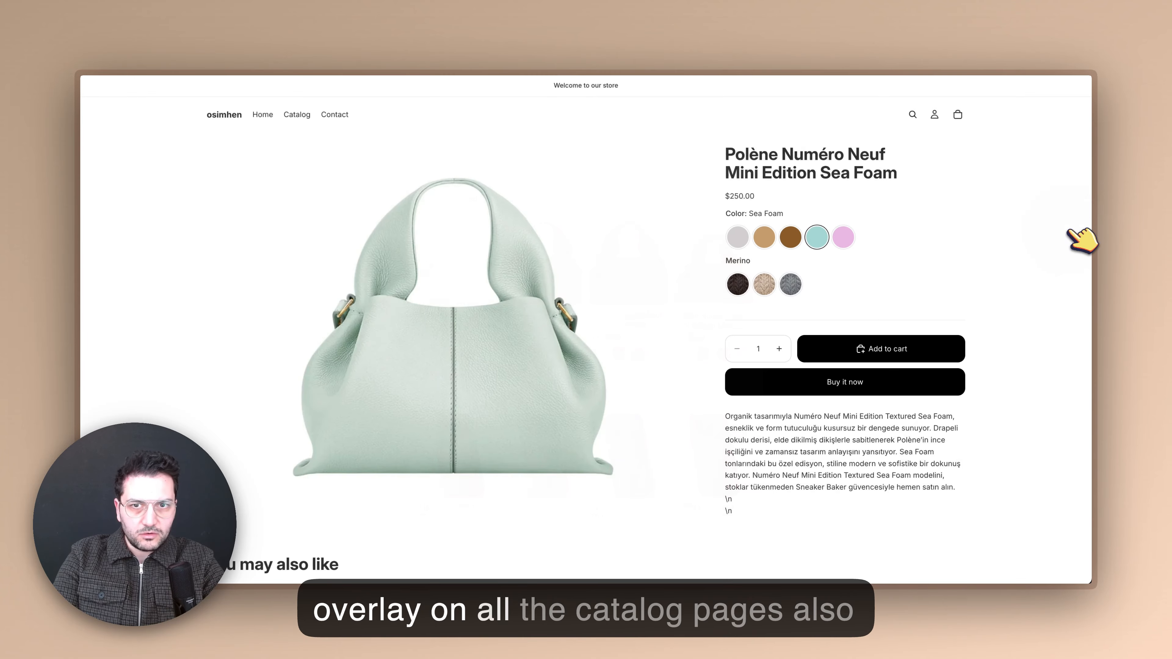
View the store's catalog and expand the remaining swatches of the Merino Ecru and Merino Stone bags.
left_click(298, 116)
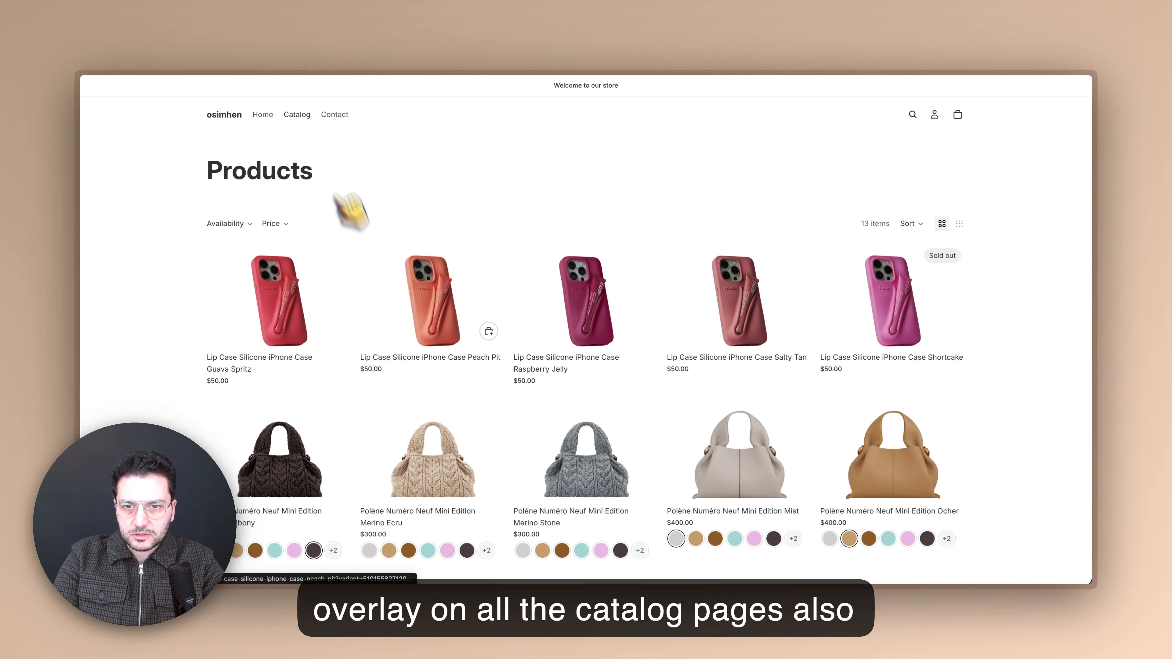
scroll(369, 286, "down", 5)
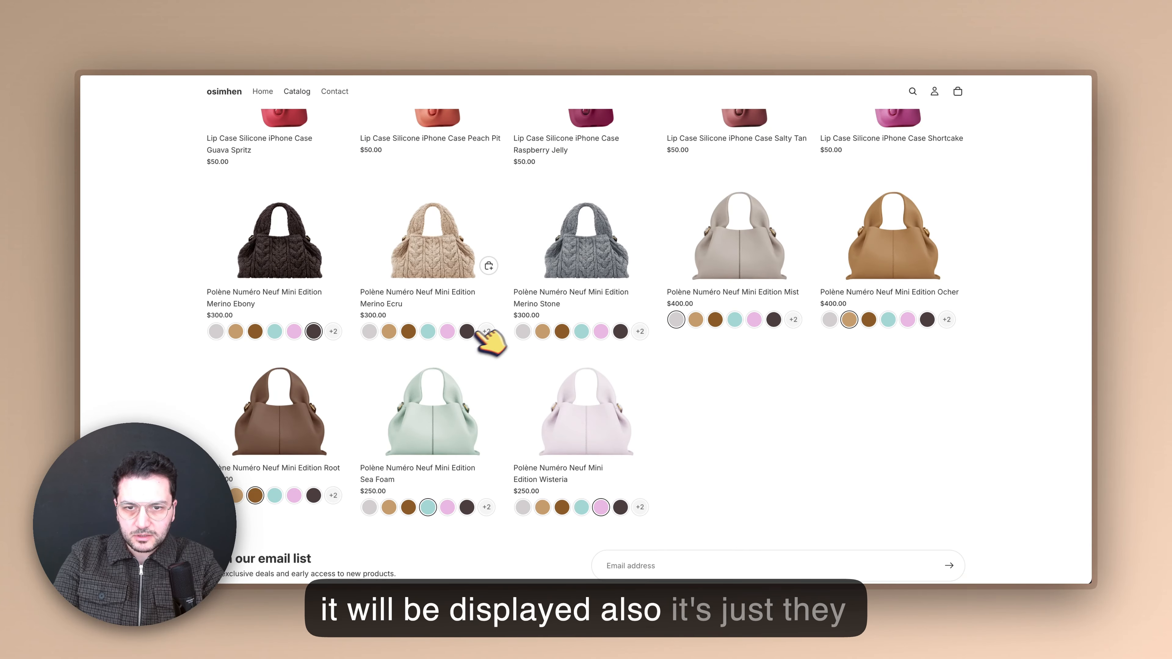
left_click(486, 331)
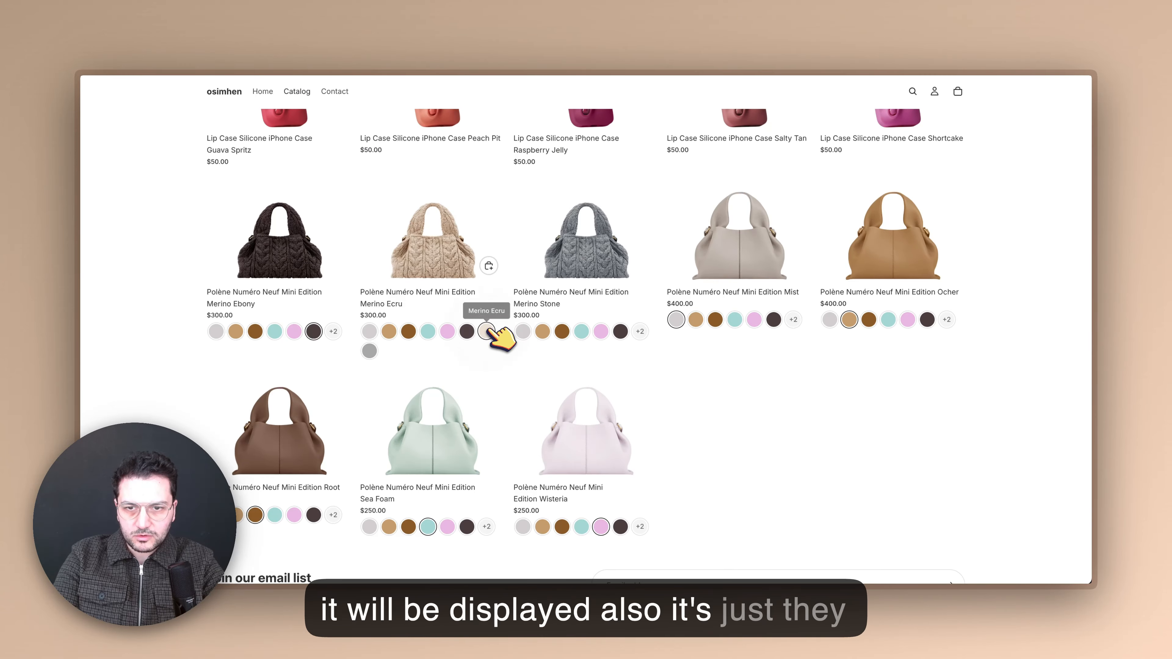
left_click(640, 331)
scroll(669, 462, "down", 2)
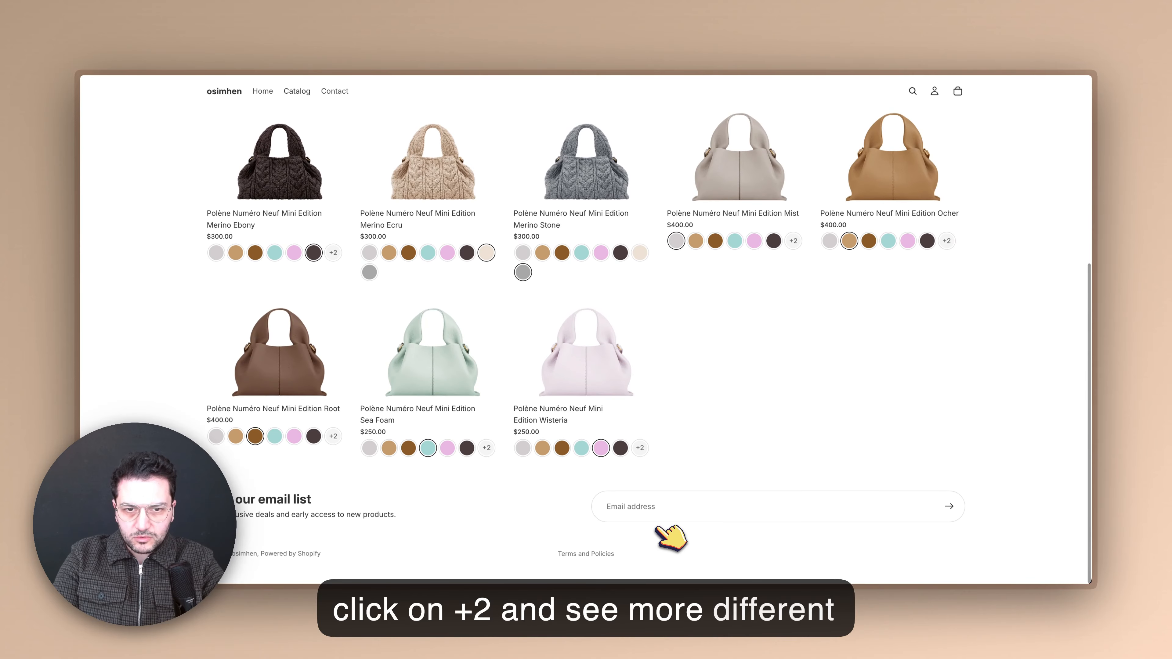
Review the home page's product card swatches and open the Root bag.
scroll(659, 333, "up", 4)
scroll(661, 324, "down", 3)
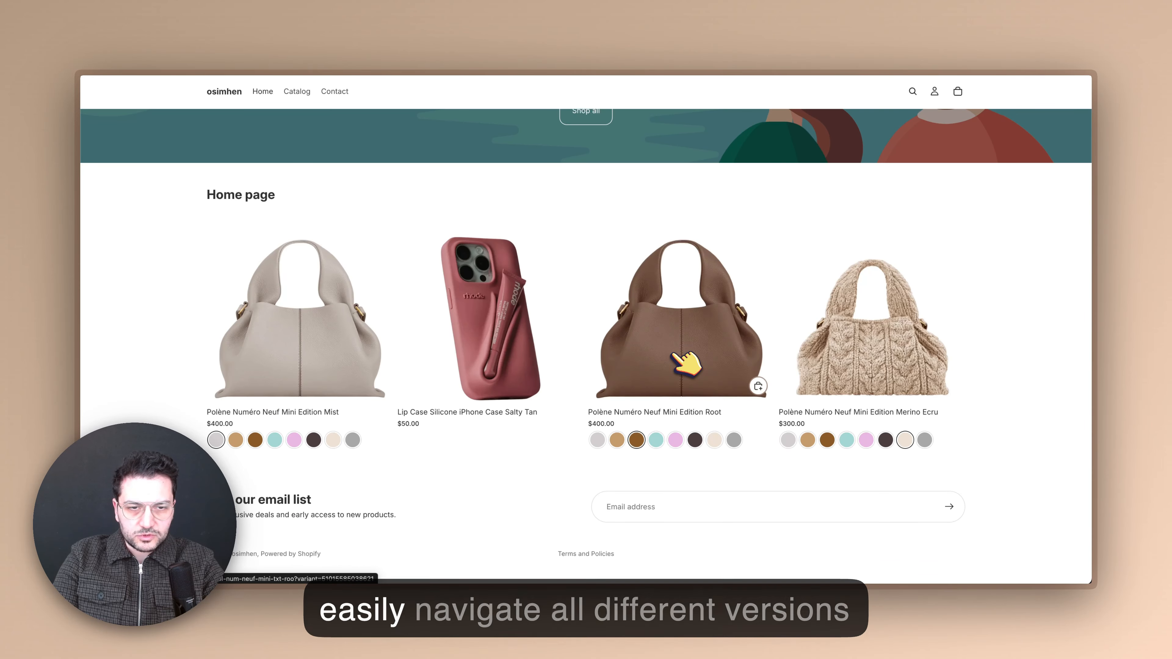
left_click(686, 361)
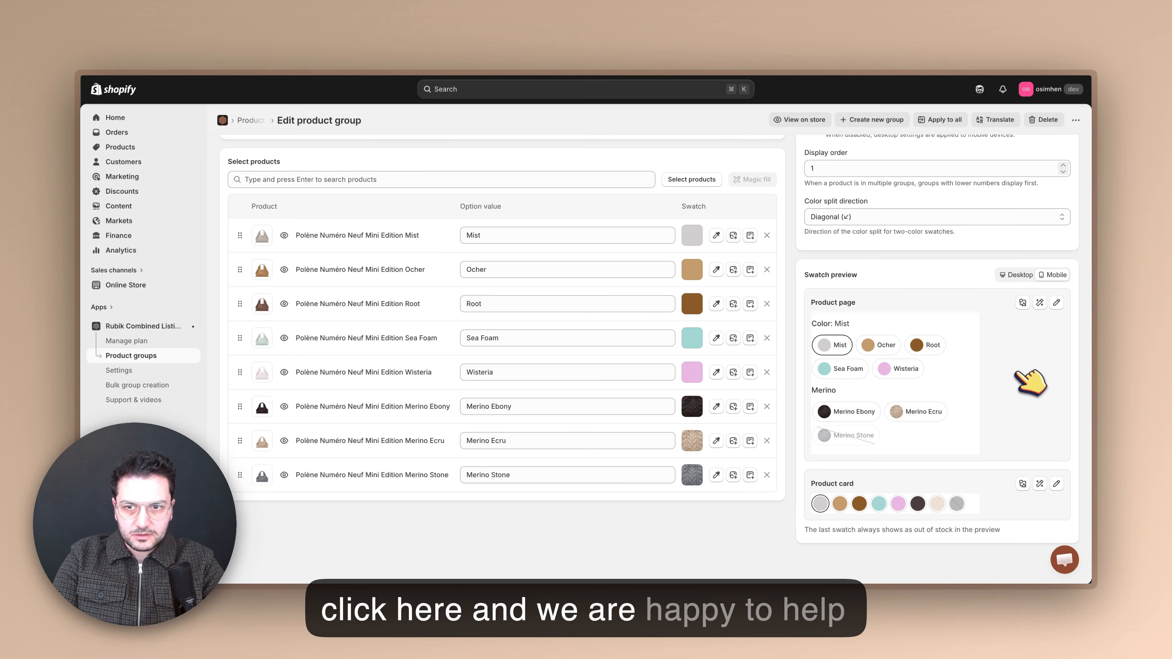
scroll(918, 409, "up", 3)
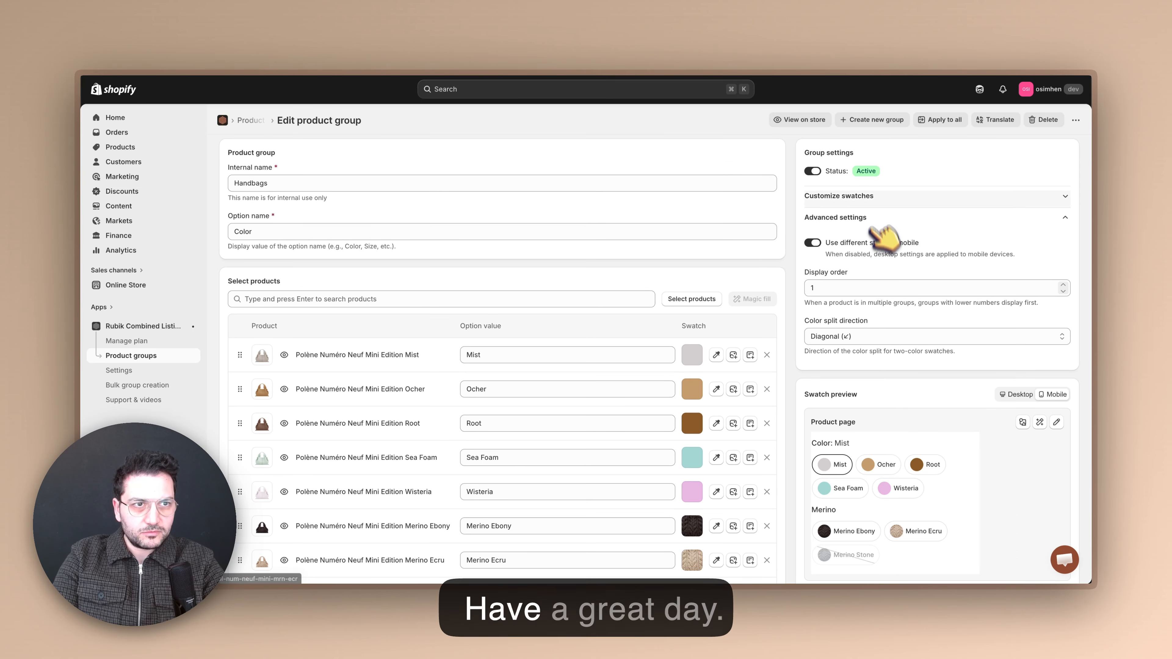